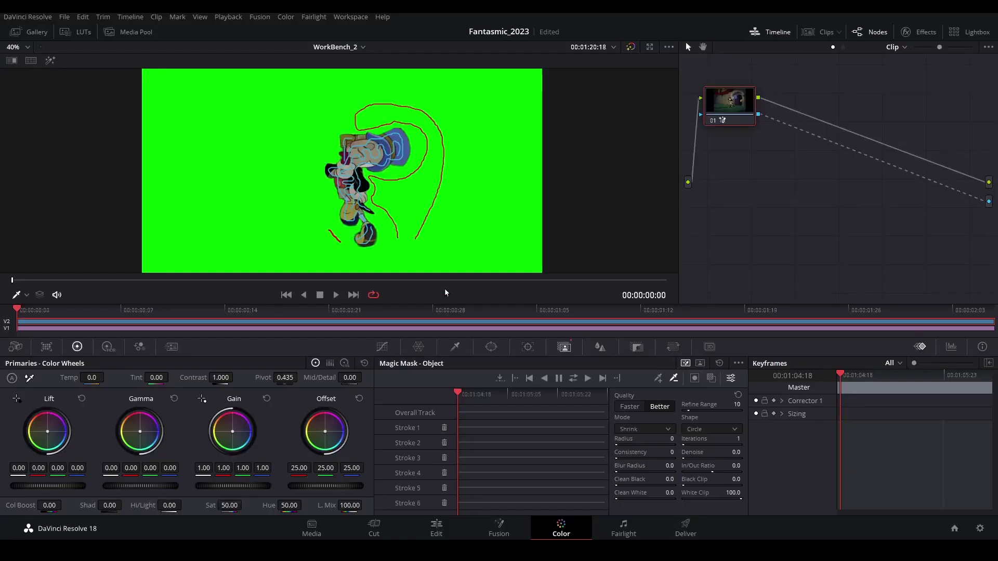
Draw Magic Mask strokes on the character and along the wizard's staff
scroll(278, 202, up, 5)
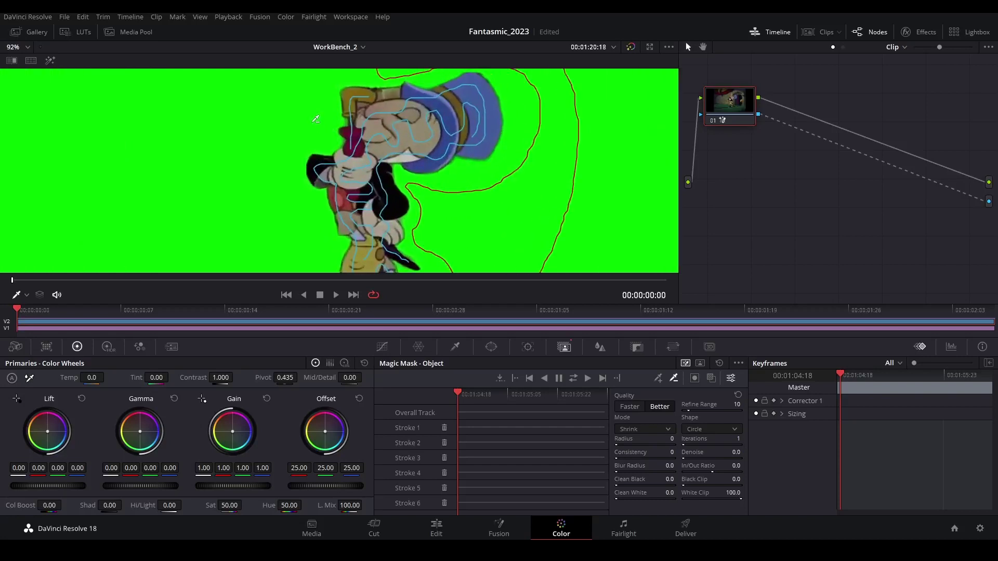
scroll(278, 203, up, 1)
drag(342, 169, 366, 169)
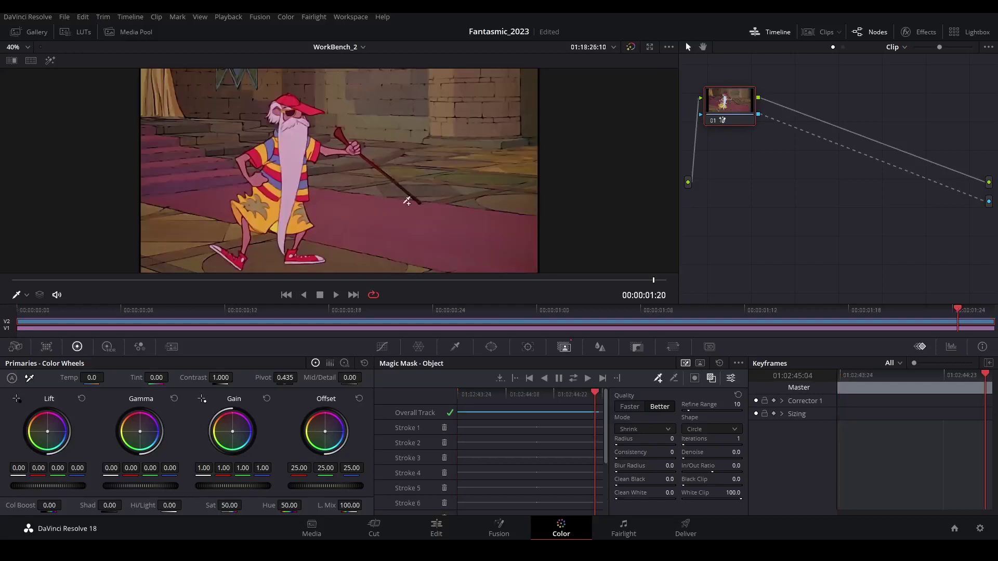
scroll(423, 222, up, 4)
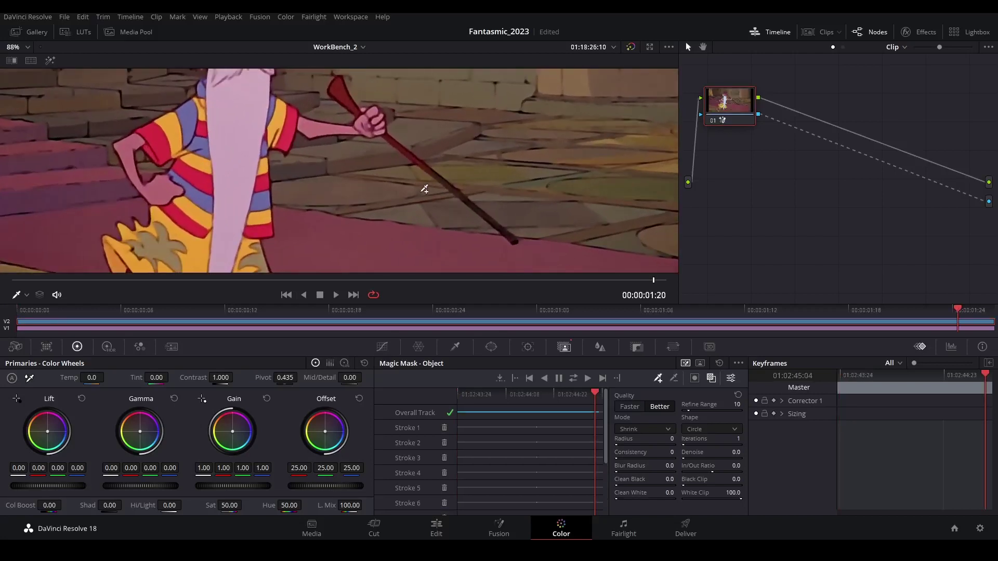
drag(434, 176, 517, 237)
scroll(566, 202, down, 3)
scroll(565, 214, down, 2)
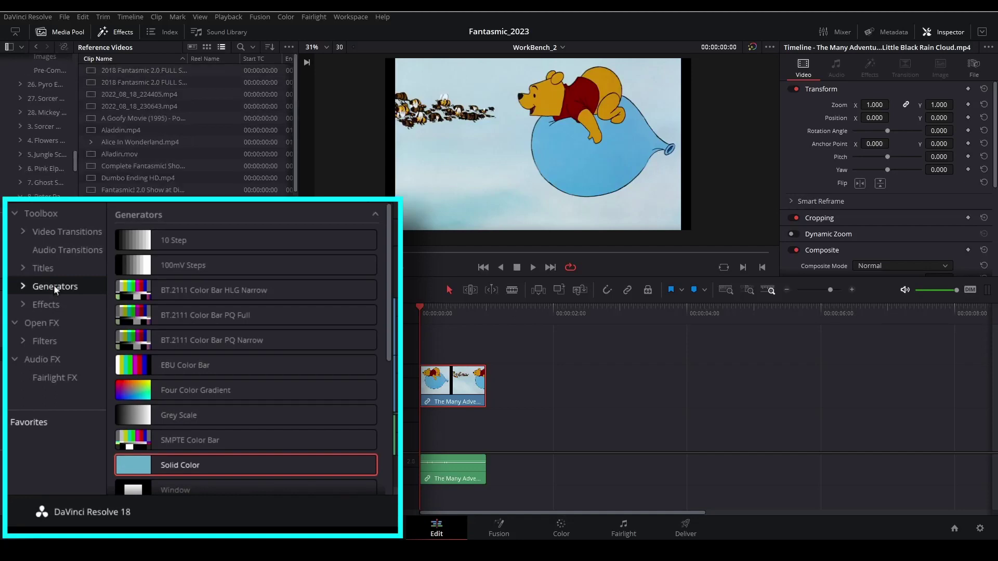
Place a Solid Color clip on Video 1, aligned to the timeline start
drag(211, 463, 420, 426)
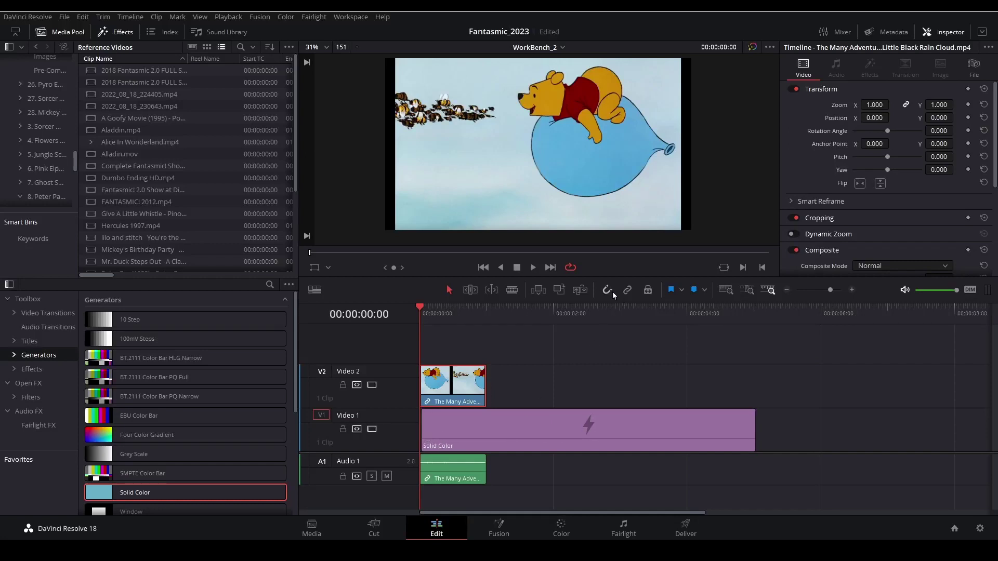
key(ctrl+s)
mouse_move(566, 442)
mouse_down()
mouse_move(595, 442)
mouse_move(545, 442)
mouse_up()
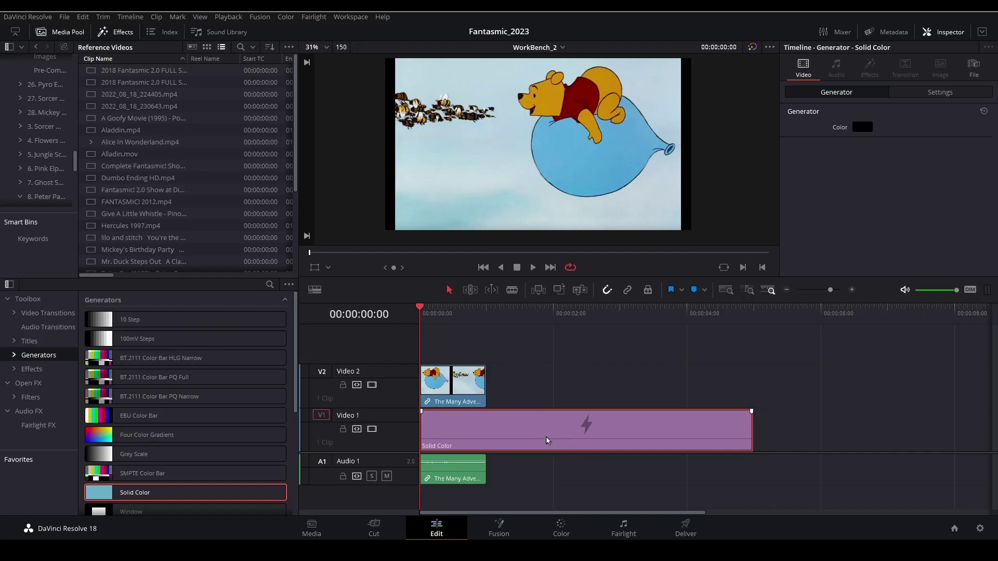
Cut the solid clip at the Pooh clip's last frame, delete the remainder, and save
click(489, 325)
key(ctrl+s)
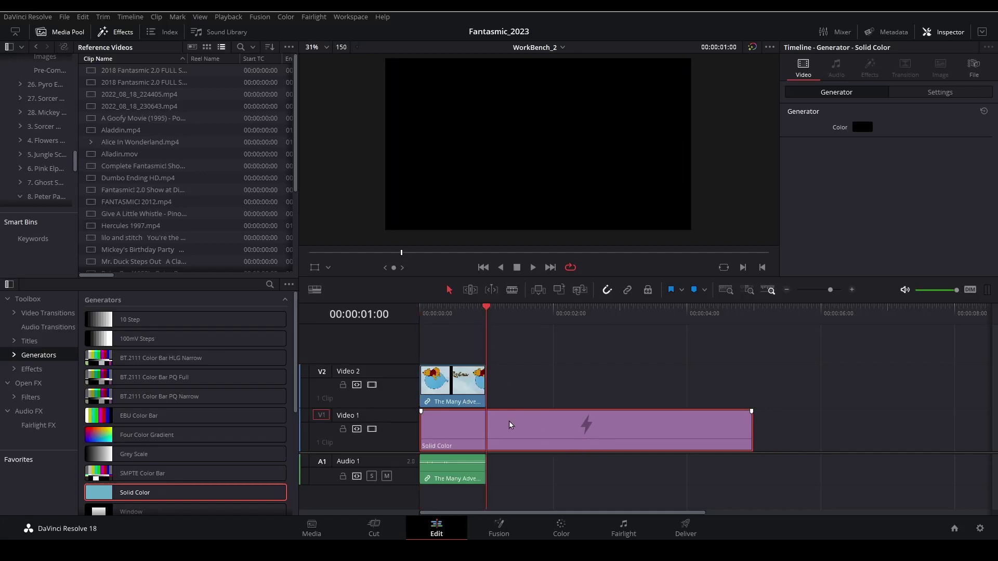
key(Left)
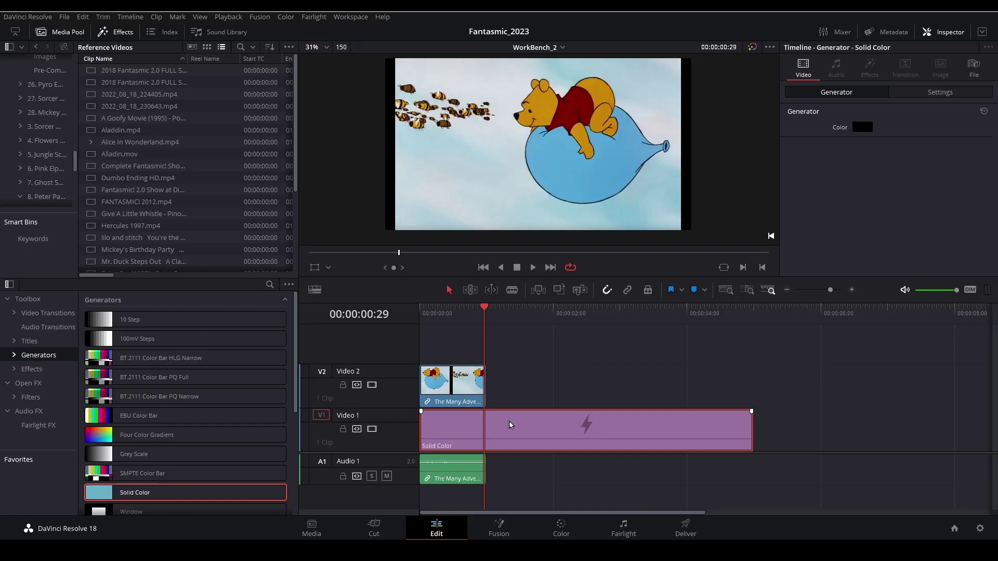
key(ctrl+b)
key(Delete)
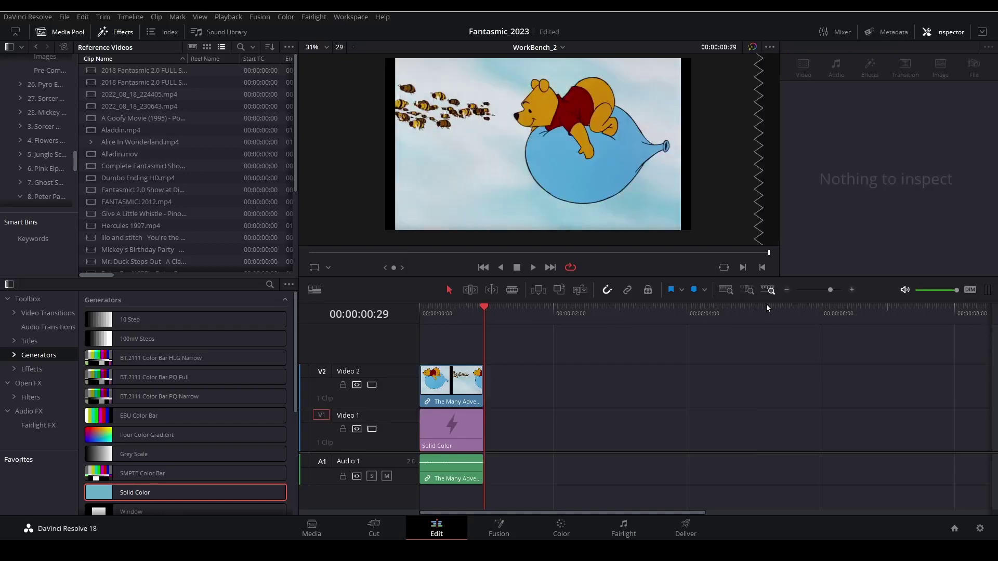
key(ctrl+s)
Set the solid clip's colour to bright green (#00ff00)
click(463, 429)
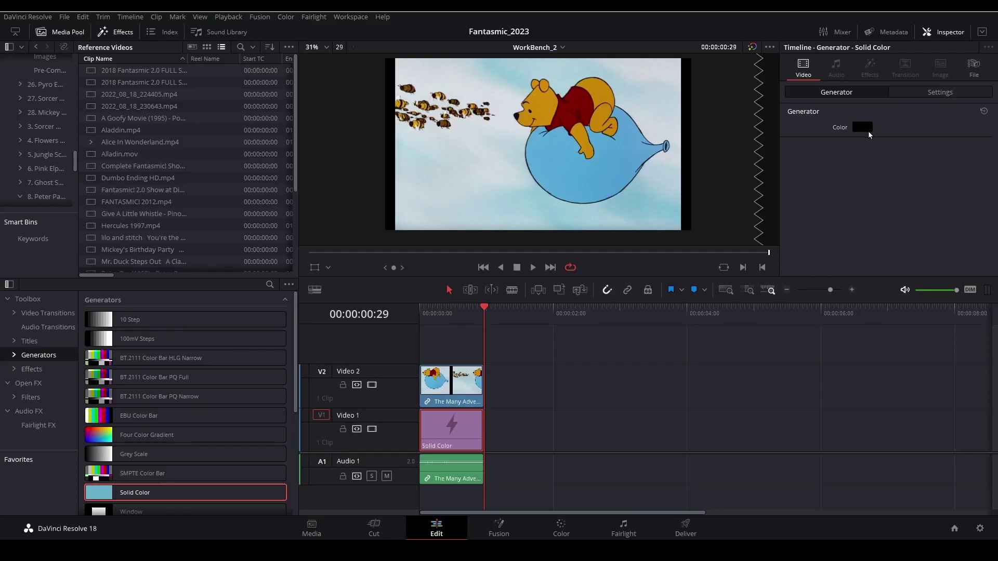
click(862, 129)
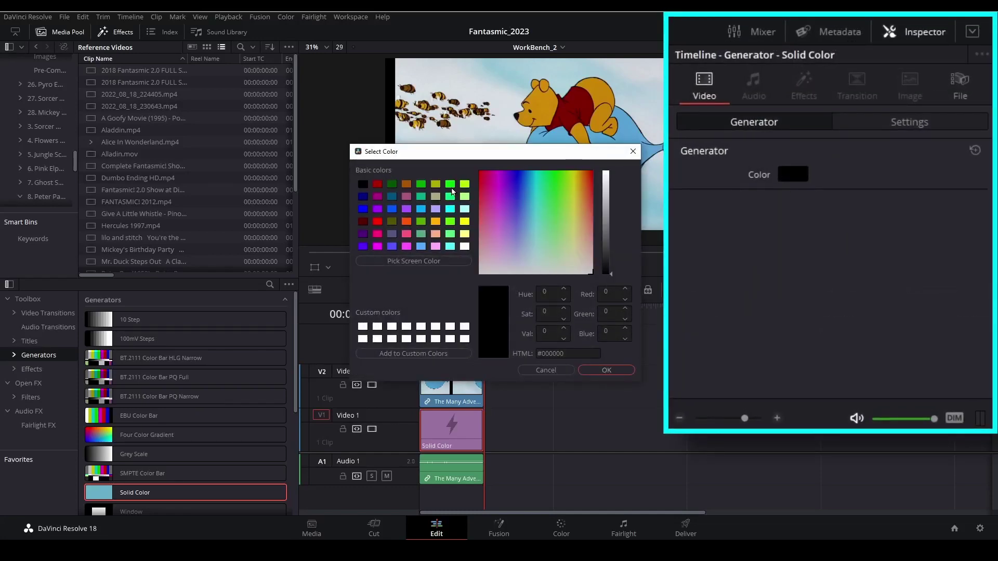
click(450, 186)
click(585, 373)
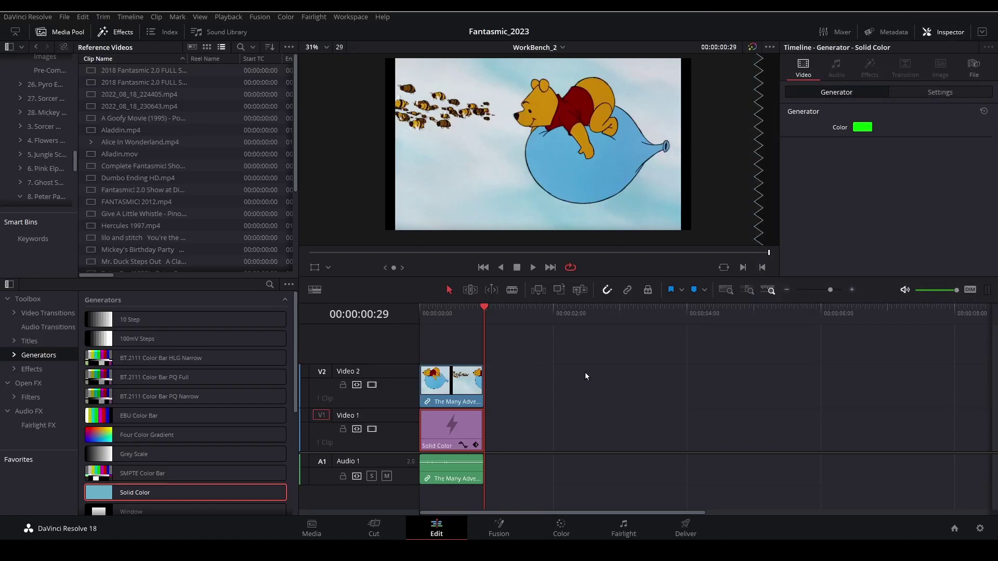
Open the Pooh clip on the Color page, set Magic Mask to Better, and lower Refine Range
click(562, 526)
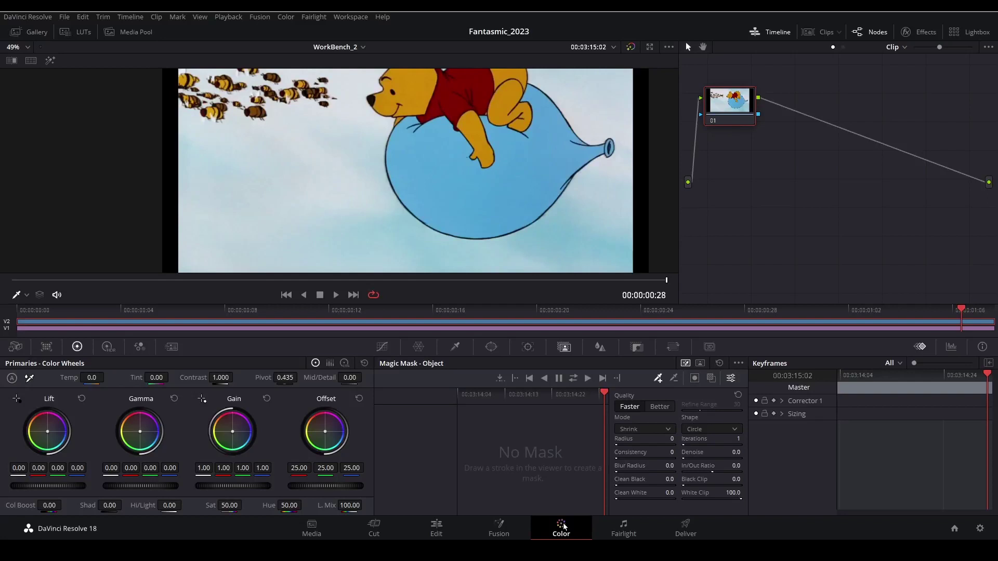
scroll(437, 136, down, 3)
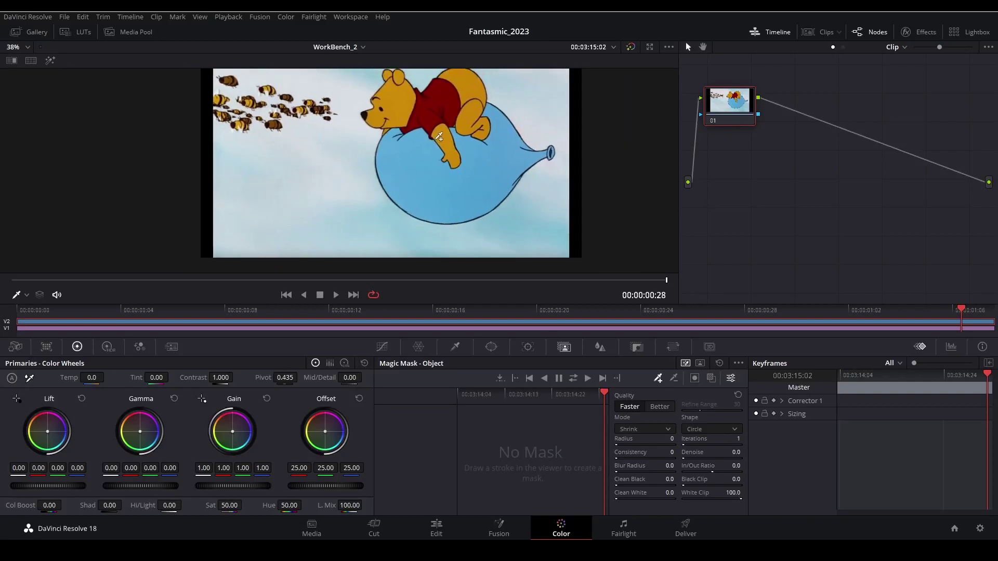
drag(438, 136, 384, 162)
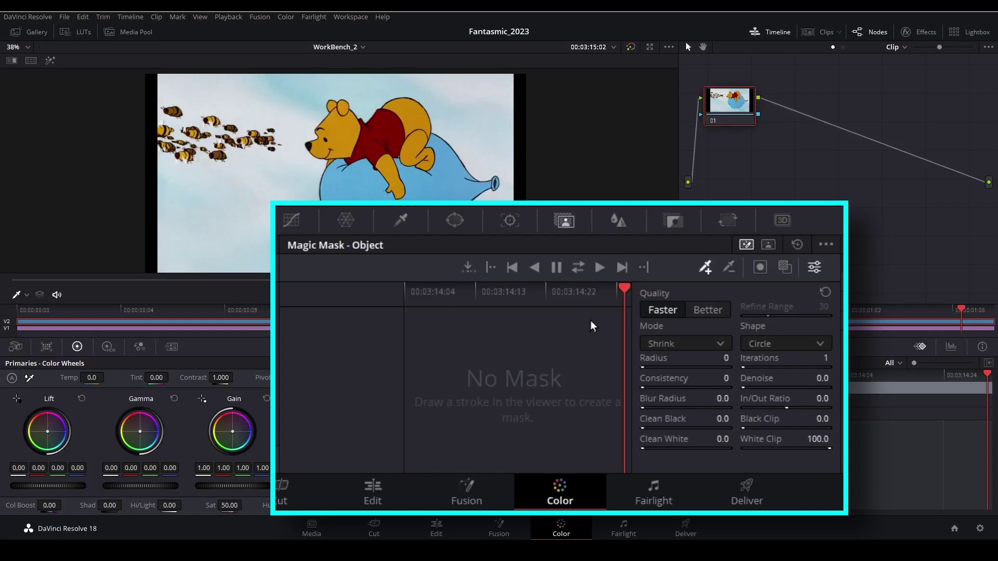
click(702, 312)
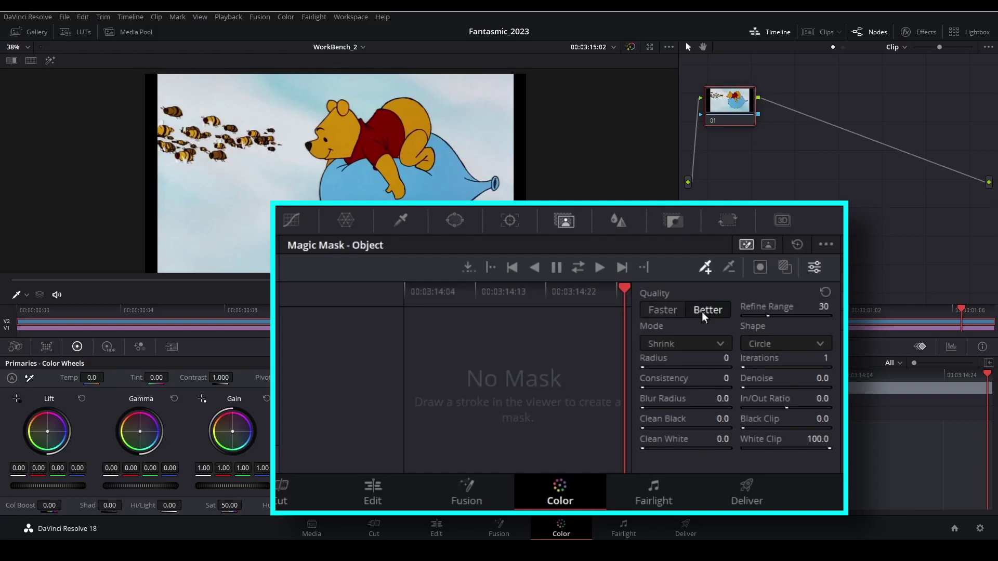
drag(768, 315, 749, 315)
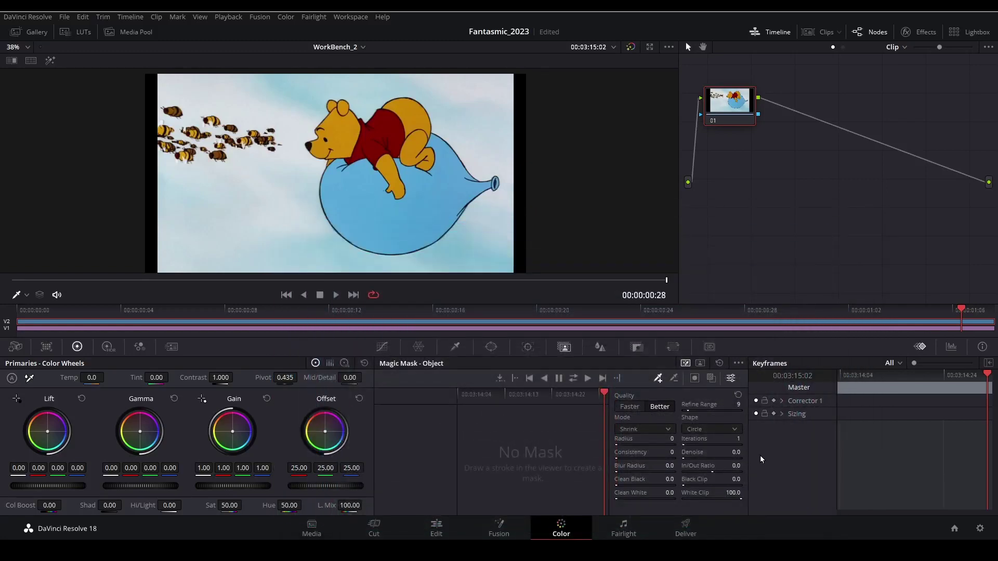
Add an Alpha Output node and link node 01's alpha output to it
right_click(933, 203)
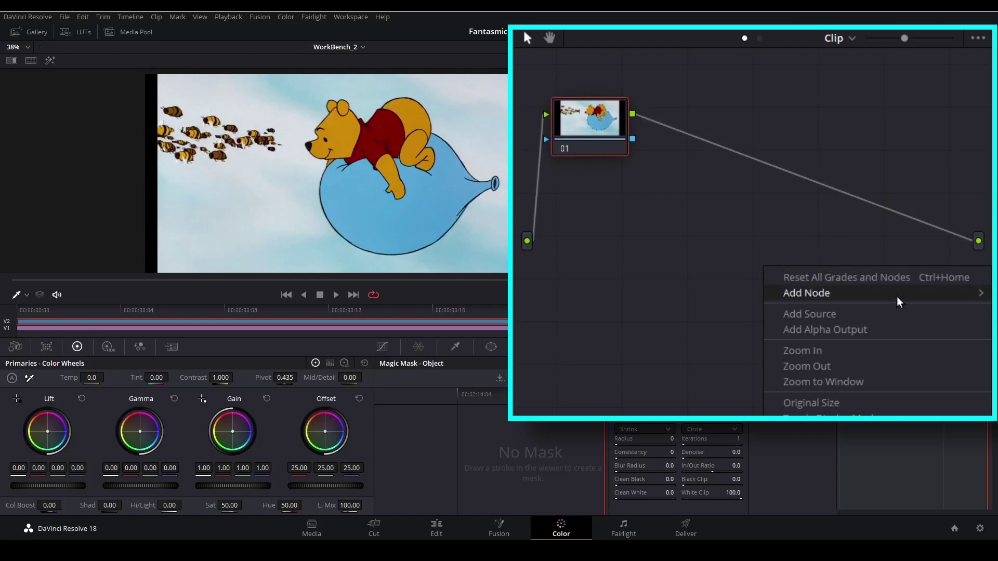
click(901, 331)
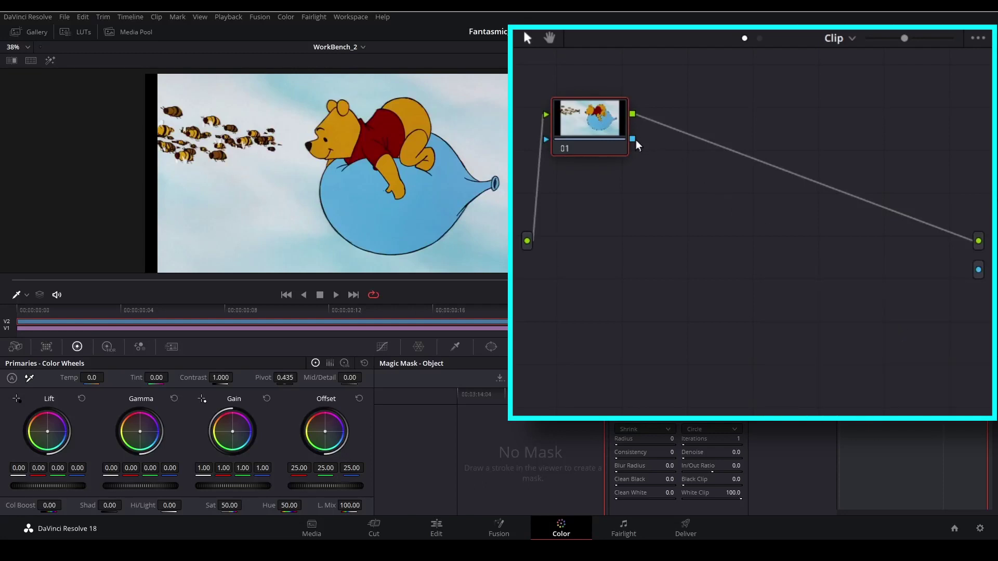
drag(636, 141, 971, 279)
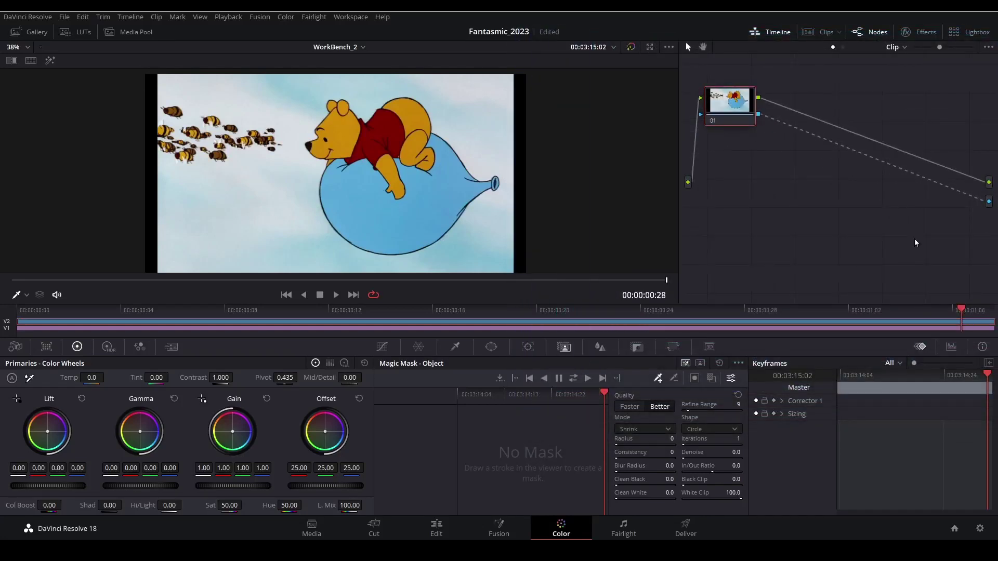
Scrub the Pooh clip to frame 00:00:00:14 and pick the Magic Mask stroke tool
click(339, 281)
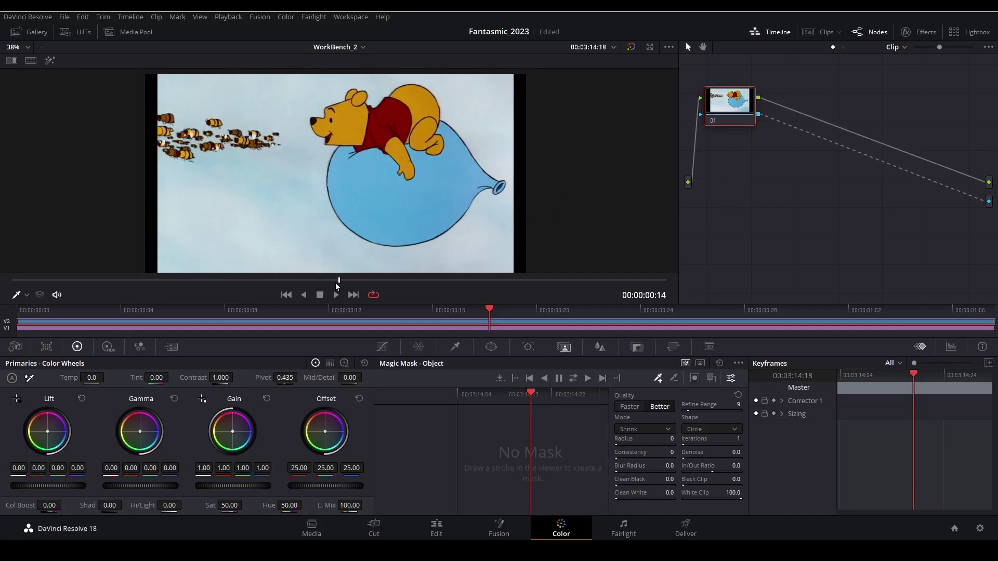
drag(336, 286, 12, 281)
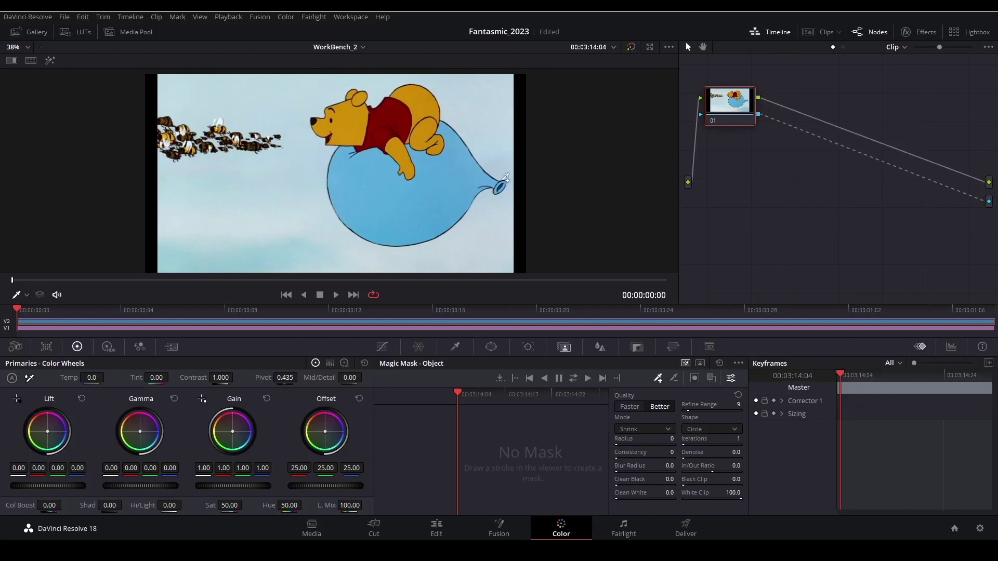
drag(32, 281, 338, 280)
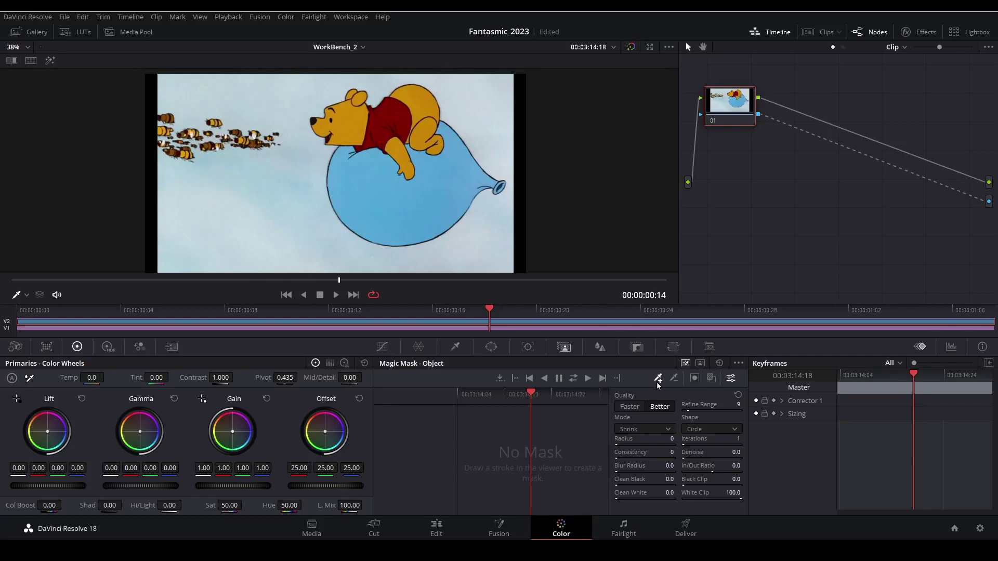
click(723, 279)
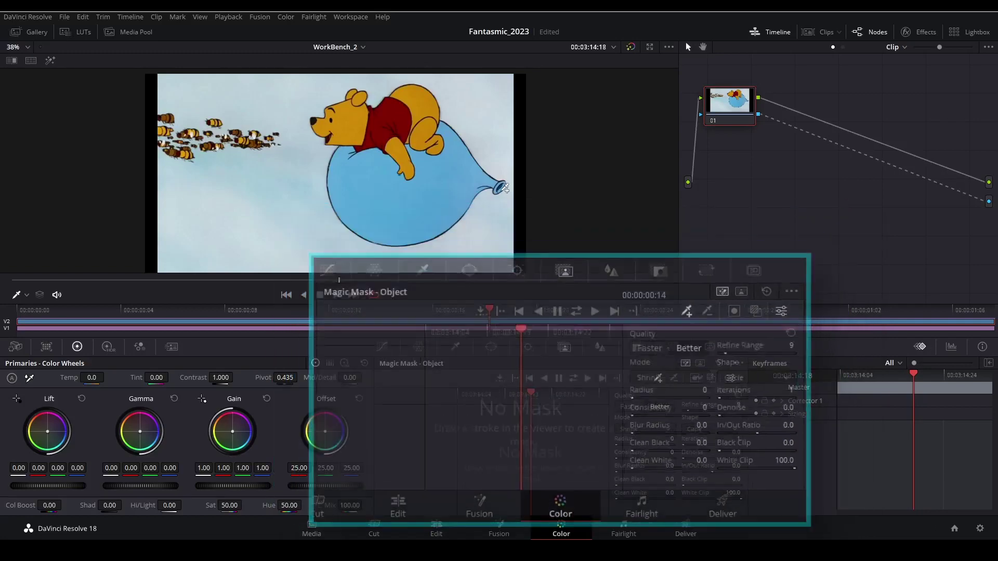
Stroke from the balloon's tip down over Pooh at frame 14, toggling Mask Overlay to check
mouse_move(500, 185)
mouse_down()
mouse_move(413, 215)
mouse_move(350, 201)
mouse_up()
mouse_move(529, 335)
mouse_down()
mouse_move(511, 265)
mouse_move(536, 226)
mouse_move(495, 213)
mouse_move(454, 177)
mouse_move(492, 176)
mouse_move(491, 154)
mouse_move(532, 147)
mouse_move(536, 118)
mouse_move(557, 146)
mouse_move(590, 156)
mouse_move(641, 118)
mouse_move(662, 111)
mouse_move(684, 123)
mouse_move(698, 185)
mouse_move(716, 192)
mouse_move(747, 241)
mouse_move(807, 289)
mouse_move(589, 330)
mouse_move(570, 320)
mouse_move(734, 265)
mouse_move(547, 264)
mouse_move(714, 217)
mouse_move(717, 203)
mouse_move(607, 225)
mouse_move(568, 216)
mouse_move(641, 200)
mouse_move(684, 161)
mouse_move(627, 174)
mouse_move(558, 169)
mouse_move(666, 137)
mouse_move(511, 190)
mouse_move(528, 200)
mouse_move(551, 196)
mouse_move(527, 165)
mouse_move(546, 128)
mouse_up()
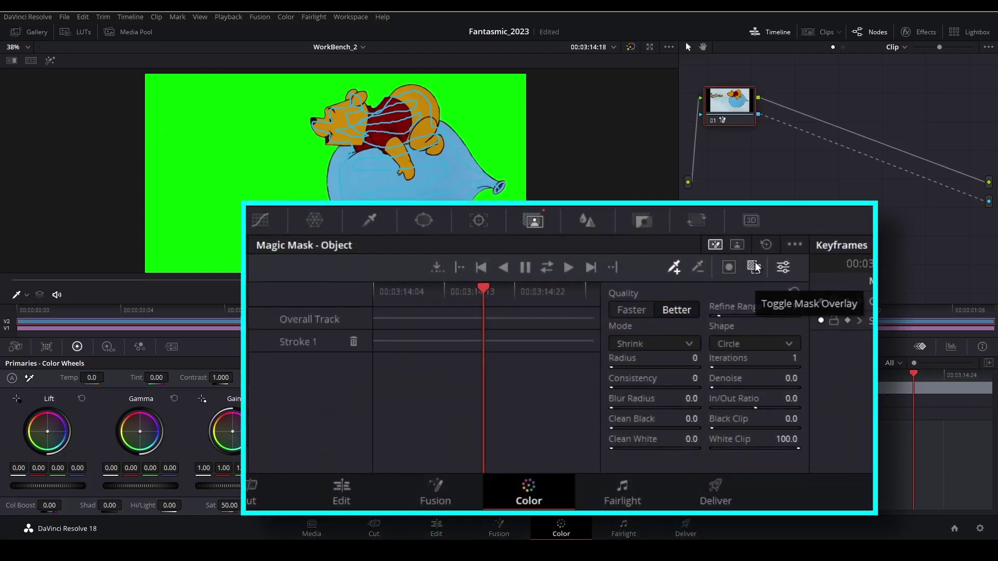
click(754, 267)
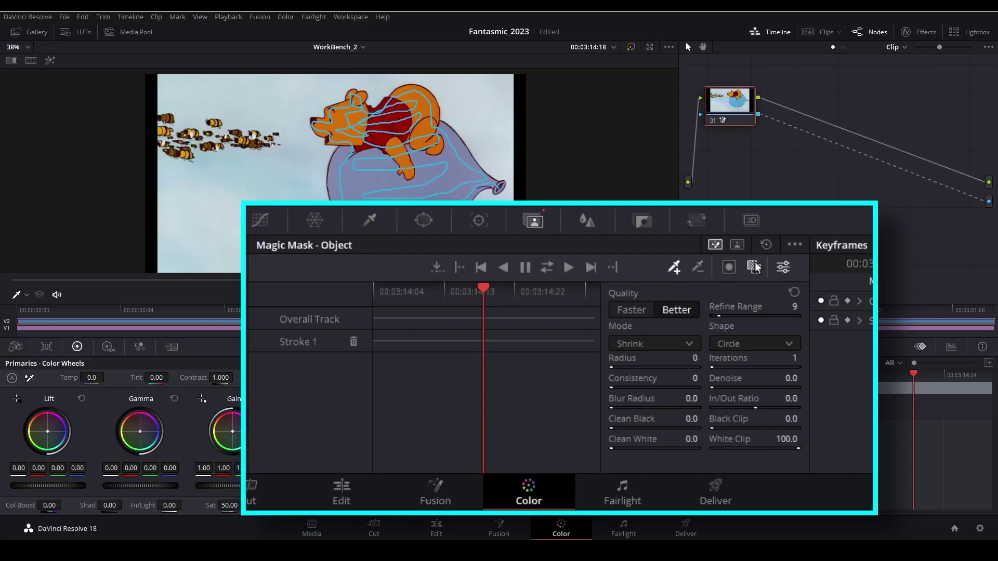
click(754, 267)
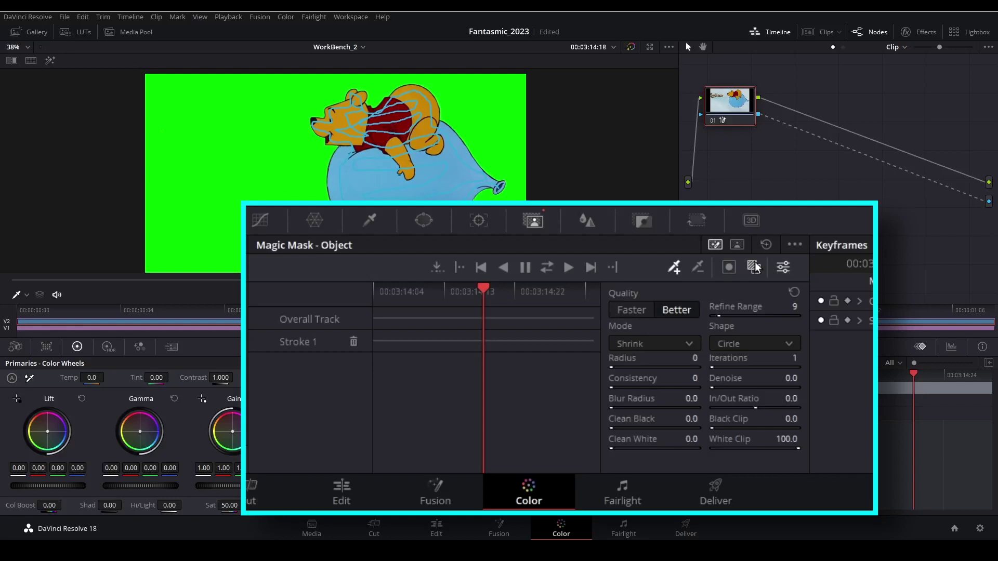
click(754, 267)
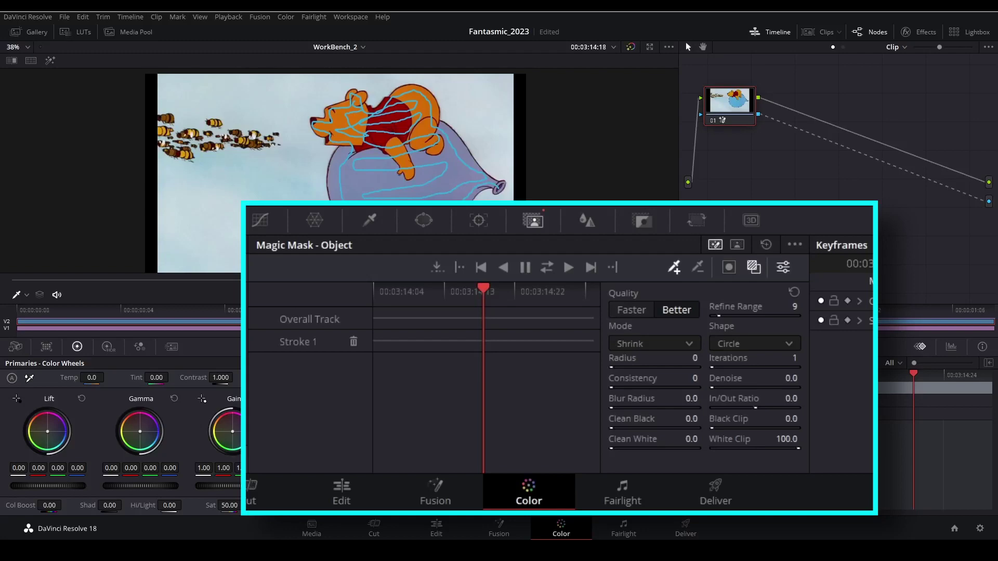
Track the mask through the whole clip and play back the masked result
click(546, 272)
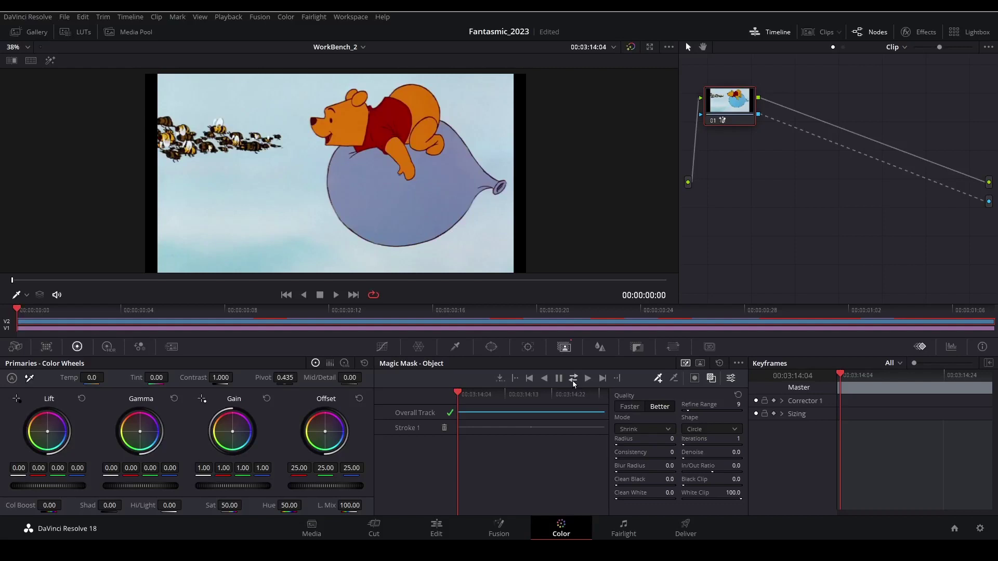
click(712, 379)
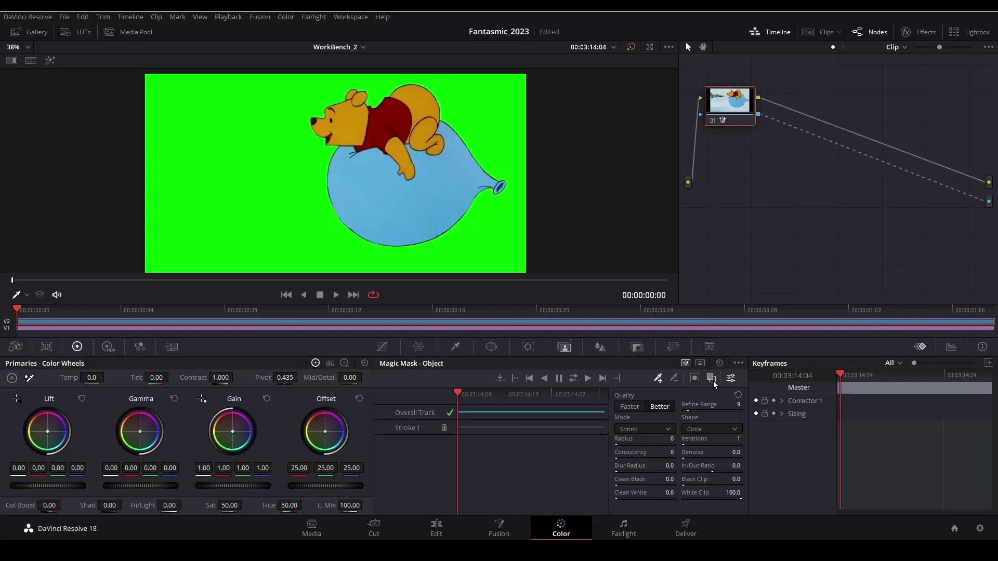
click(337, 296)
click(320, 296)
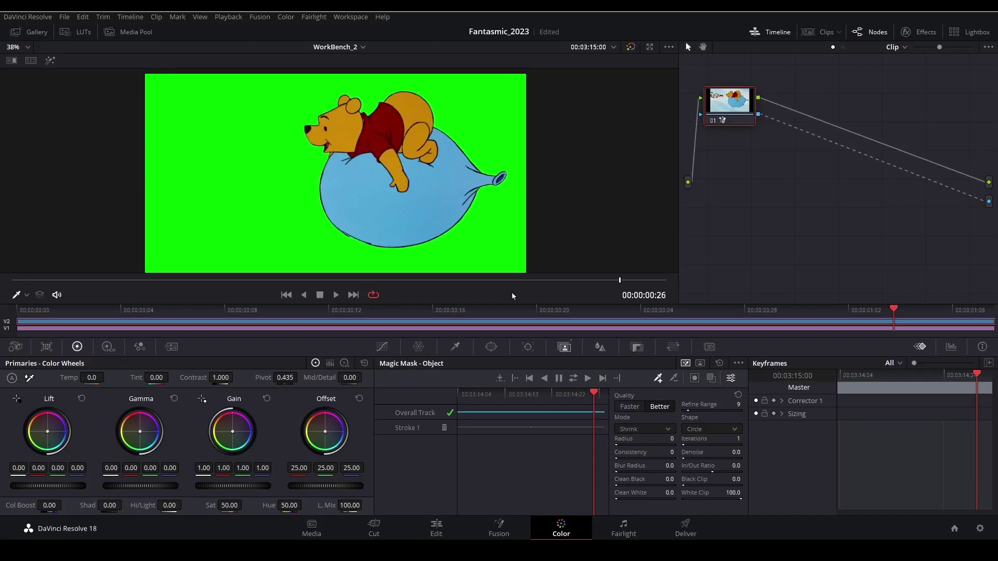
Step through frames near the clip's end to inspect the mask, saving the project
drag(622, 282, 667, 284)
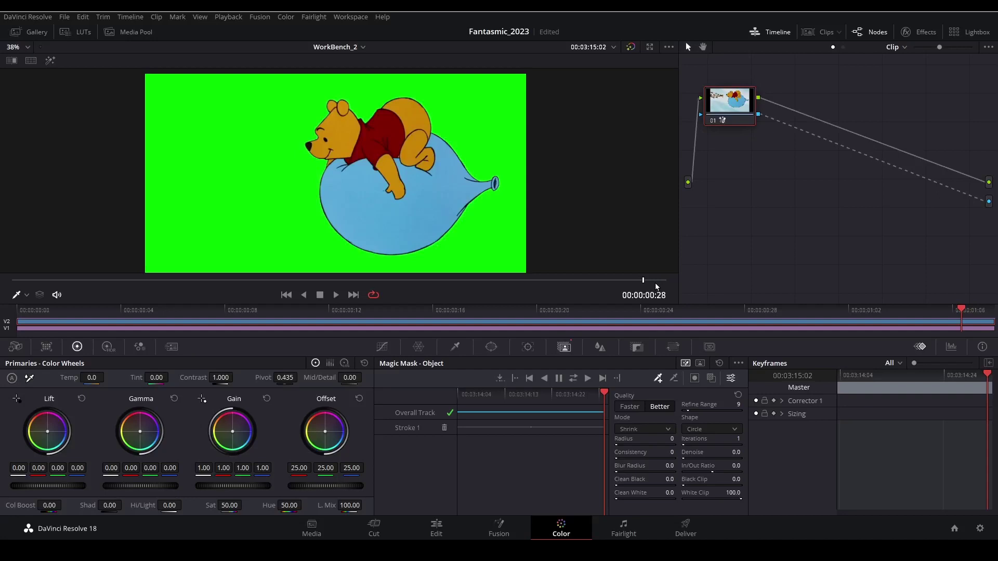
key(Left)
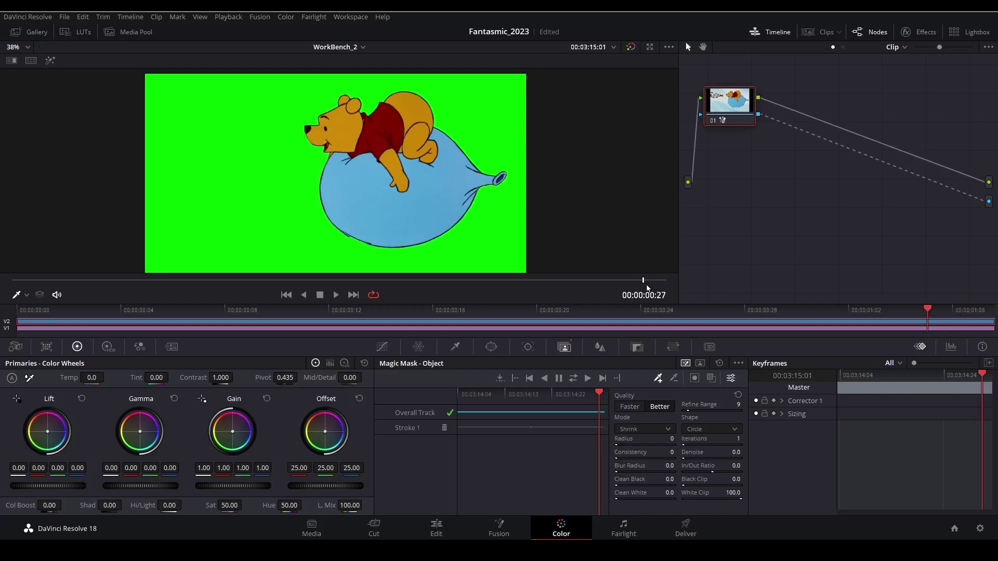
key(ctrl+s)
drag(643, 288, 539, 286)
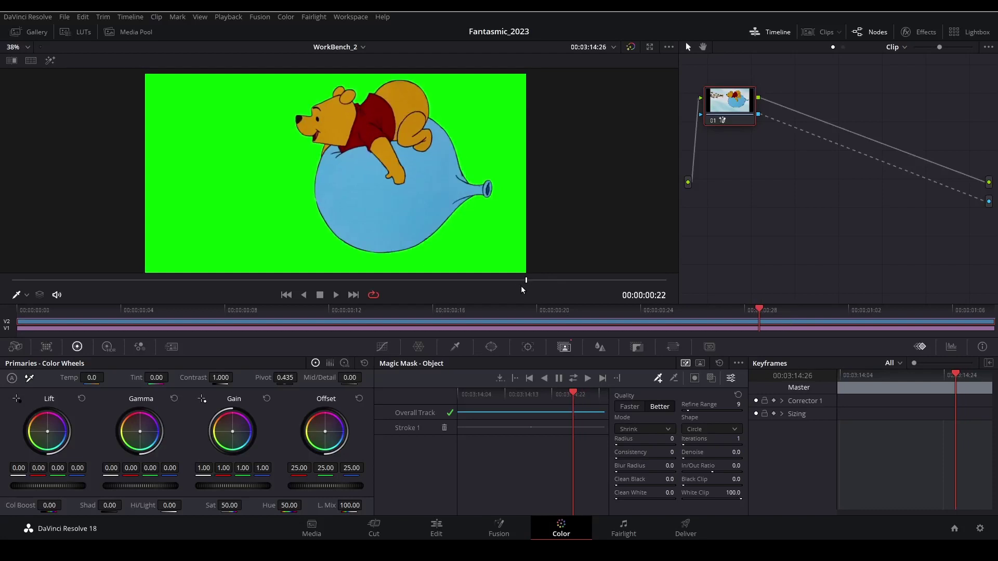
drag(517, 289, 514, 290)
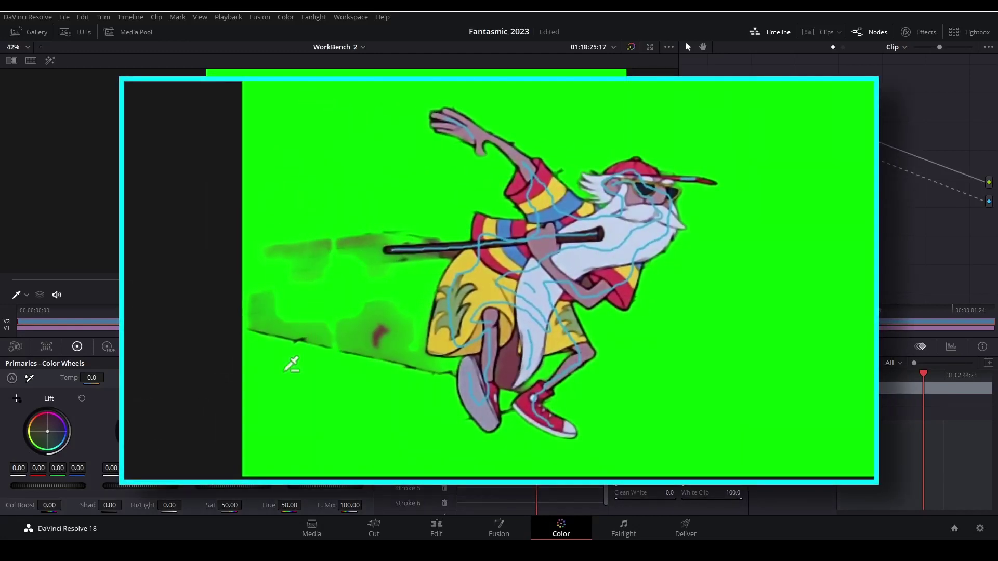
Add subtract strokes on the trail left of the wizard and between his legs, then track both ways
mouse_move(285, 371)
mouse_down()
mouse_move(275, 267)
mouse_move(292, 237)
mouse_move(326, 373)
mouse_move(357, 278)
mouse_move(345, 260)
mouse_move(367, 237)
mouse_up()
scroll(415, 276, up, 5)
scroll(343, 281, down, 2)
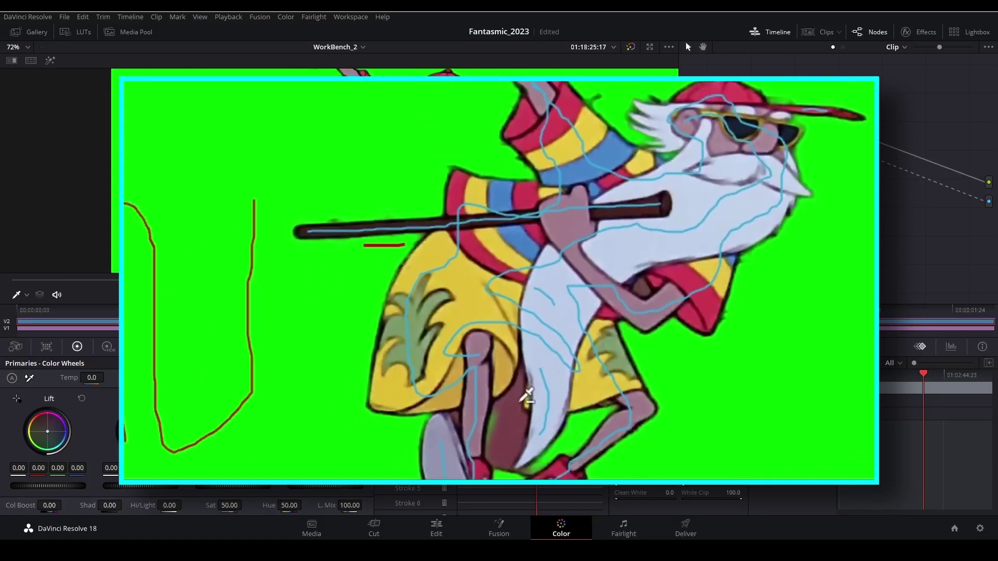
scroll(530, 411, up, 1)
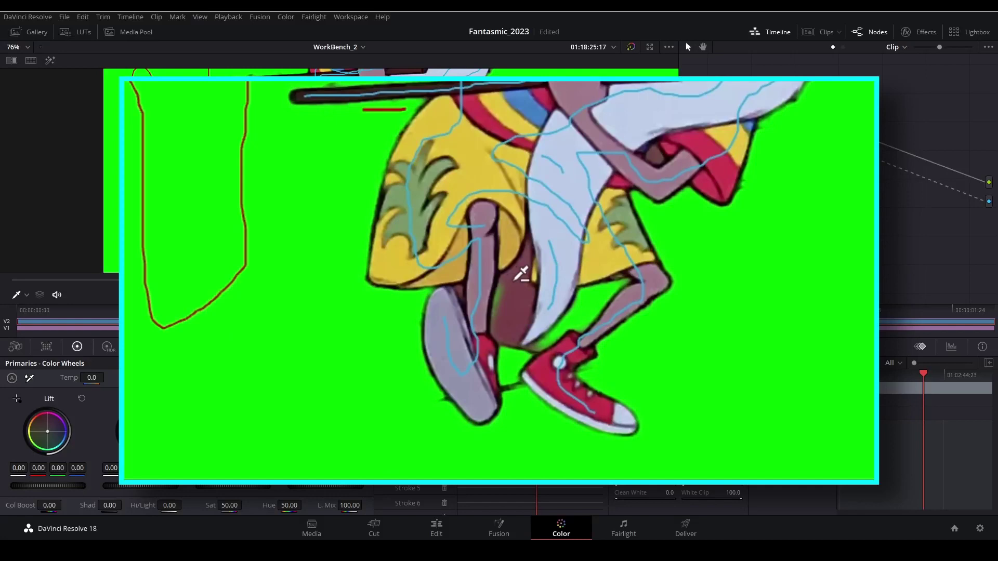
drag(515, 281, 510, 355)
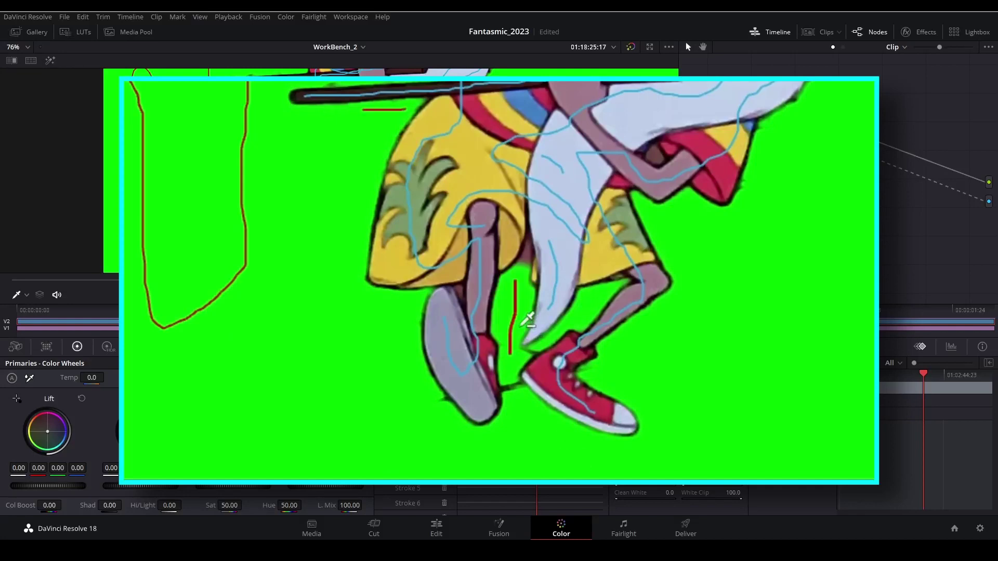
scroll(525, 307, down, 3)
scroll(623, 291, down, 2)
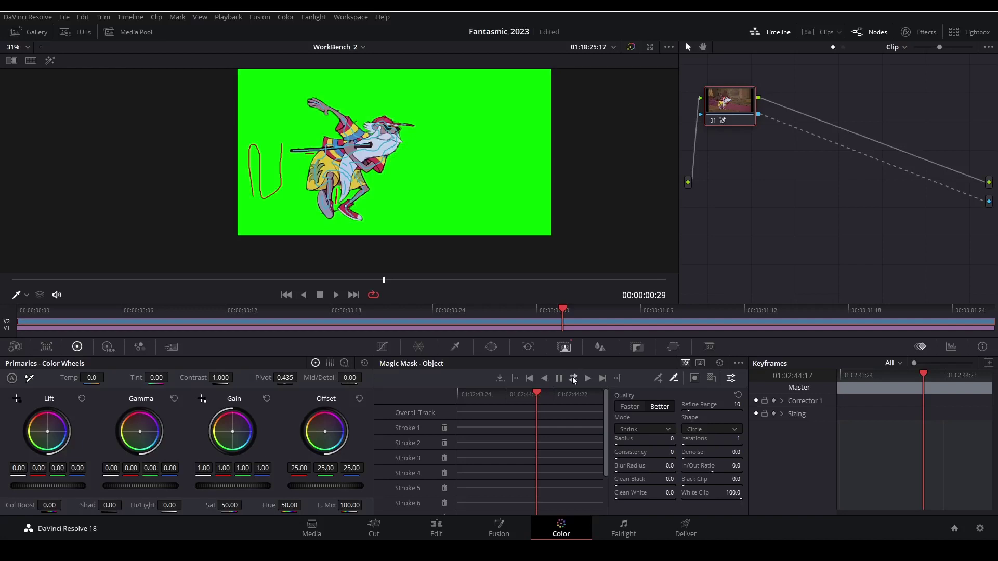
click(574, 378)
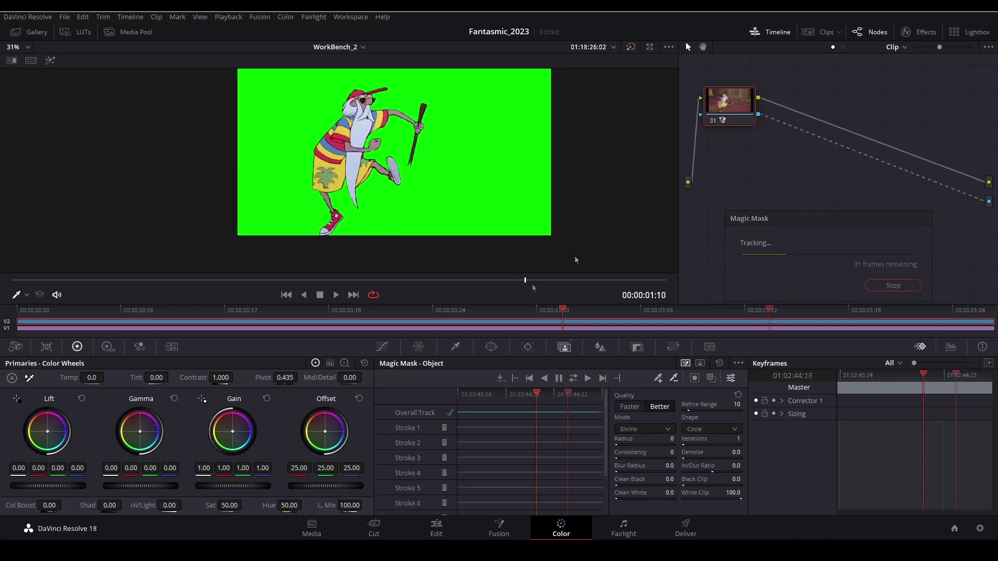
Extend the stroke up to the staff's tip and re-track forward to the clip's end
drag(507, 285, 503, 285)
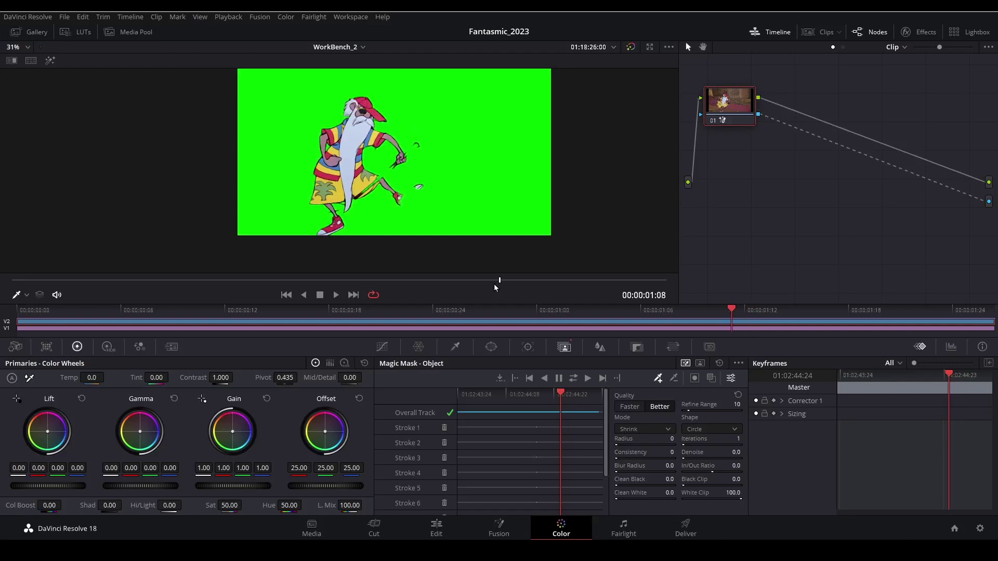
drag(494, 285, 441, 285)
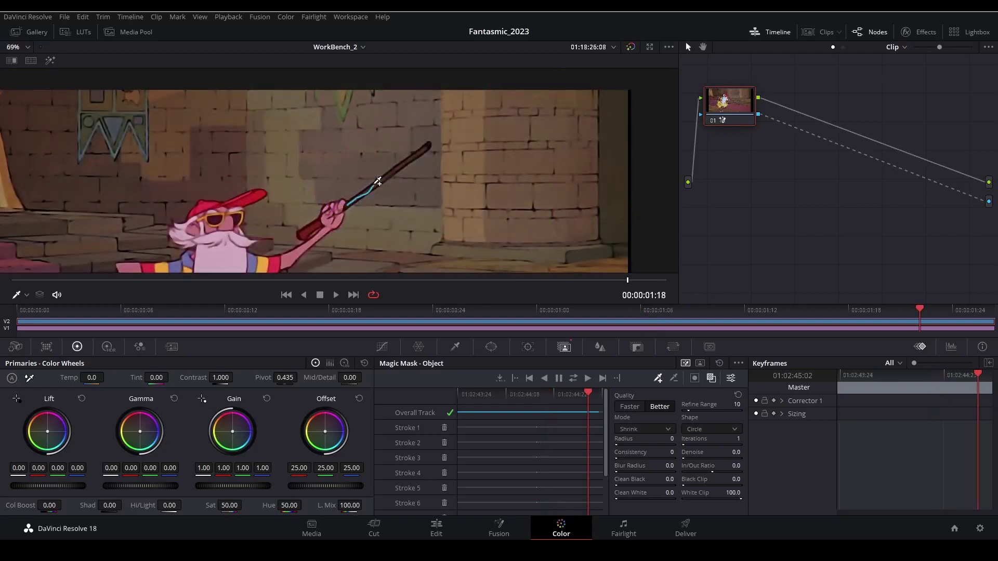
drag(378, 182, 427, 148)
scroll(421, 182, down, 5)
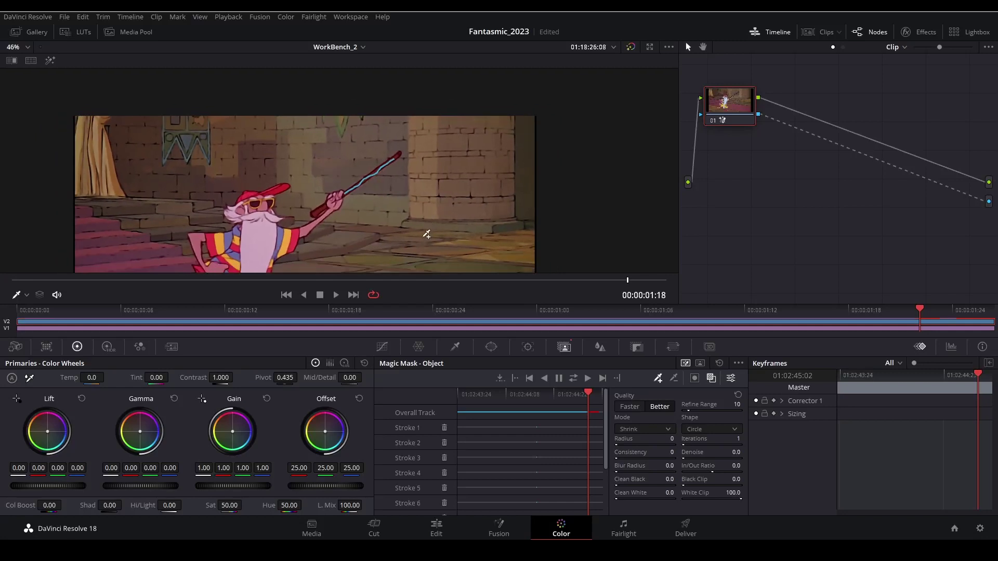
click(710, 381)
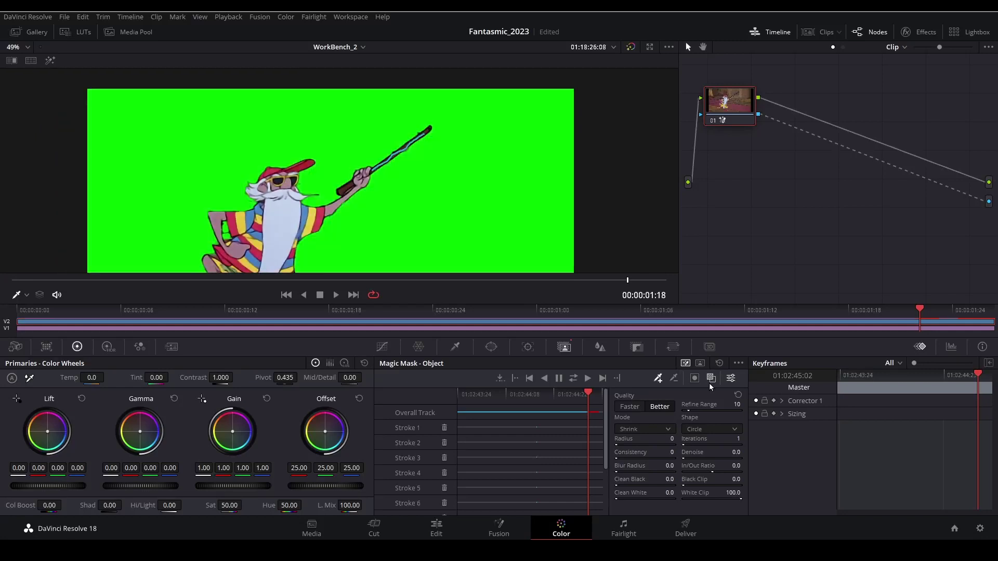
click(591, 381)
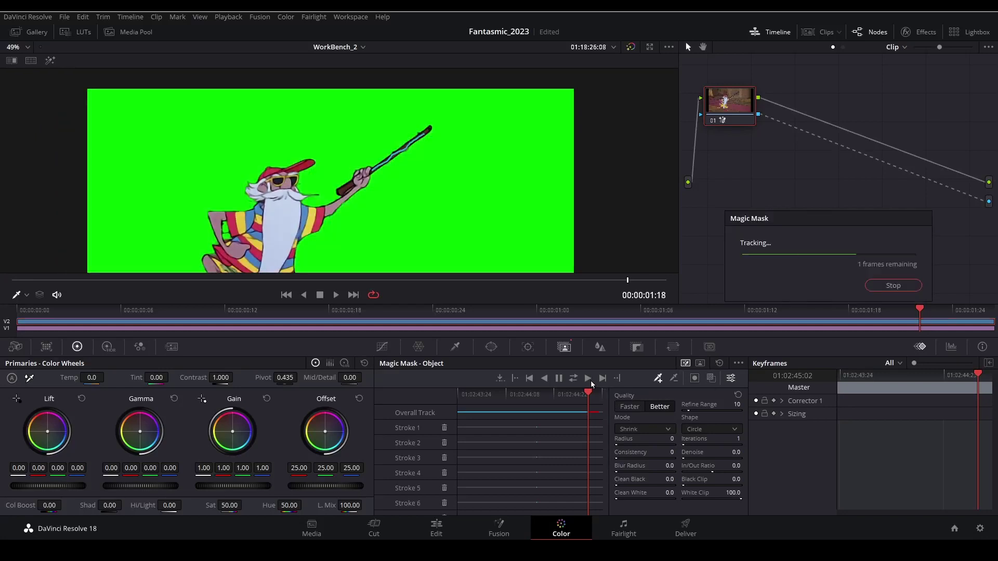
drag(667, 287, 608, 292)
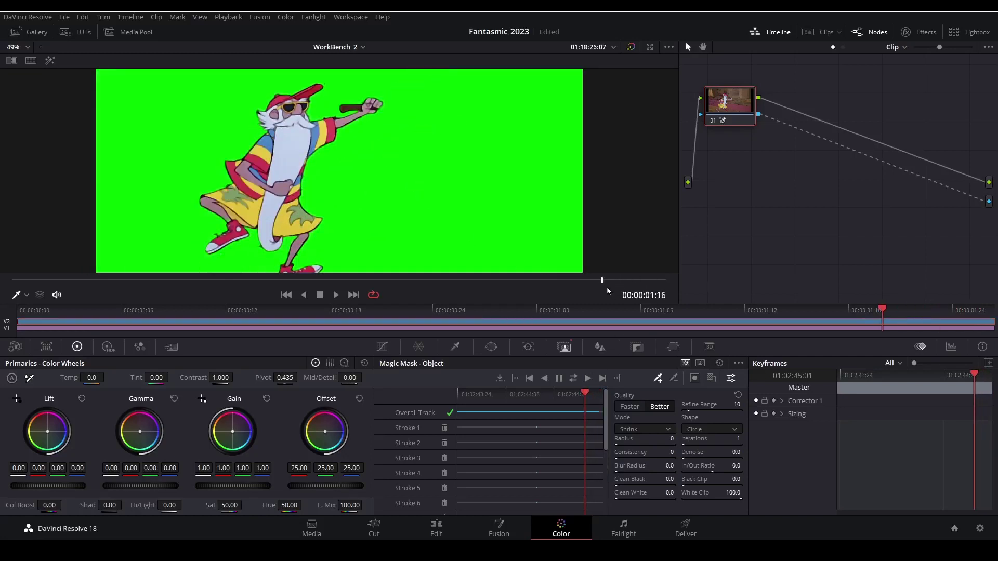
From the problem frame, track the mask forward one frame three times, then track backward
click(500, 379)
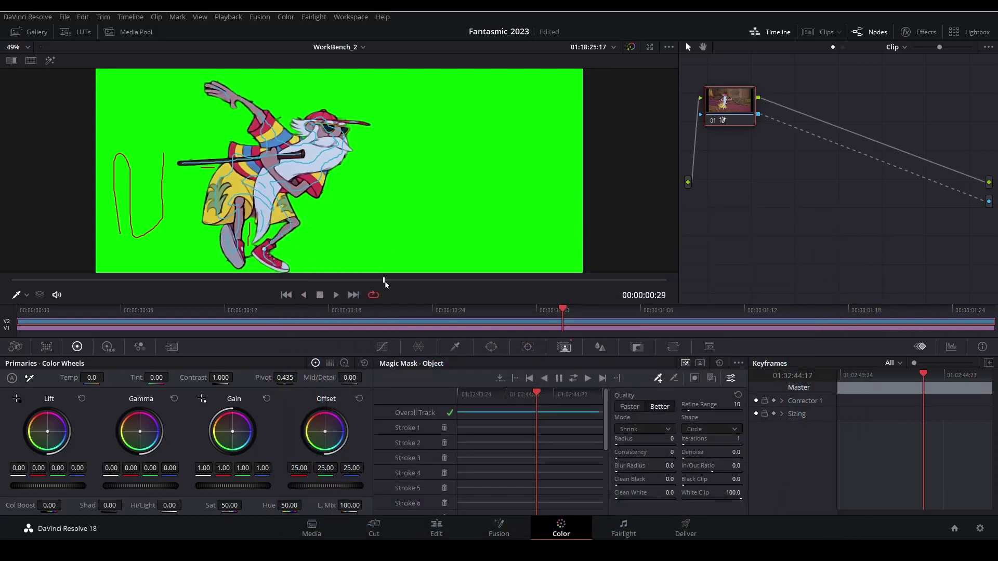
click(393, 280)
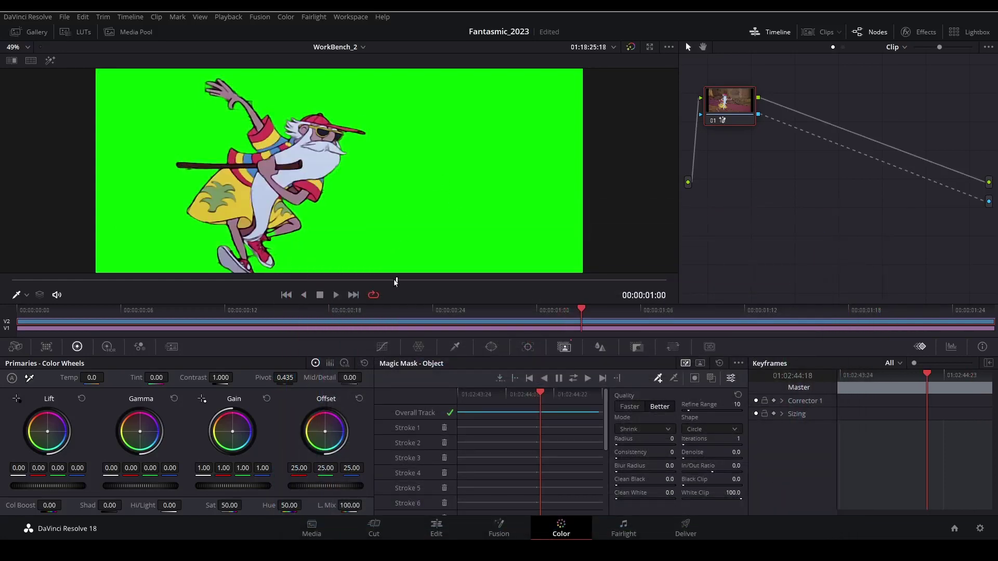
scroll(387, 185, down, 1)
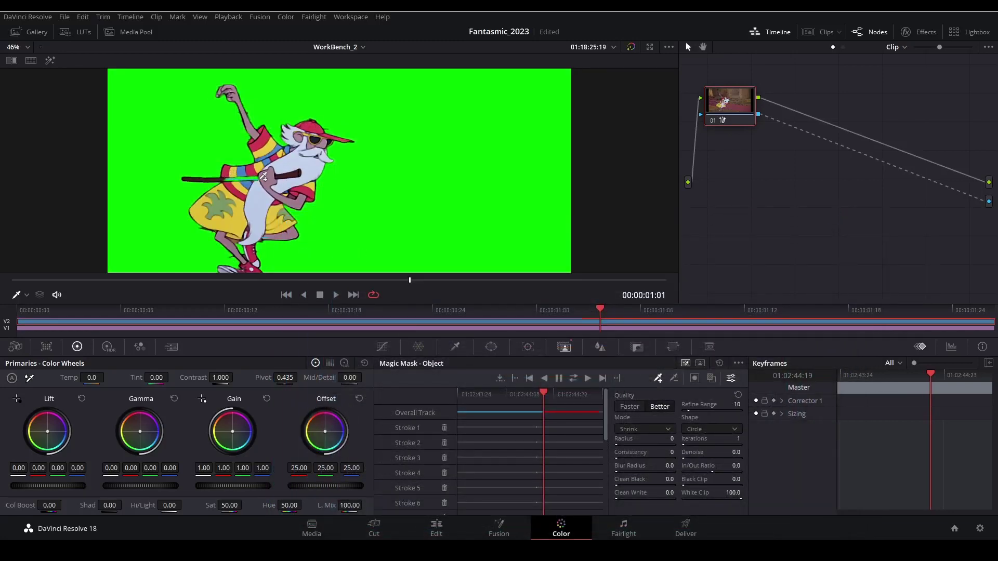
click(602, 378)
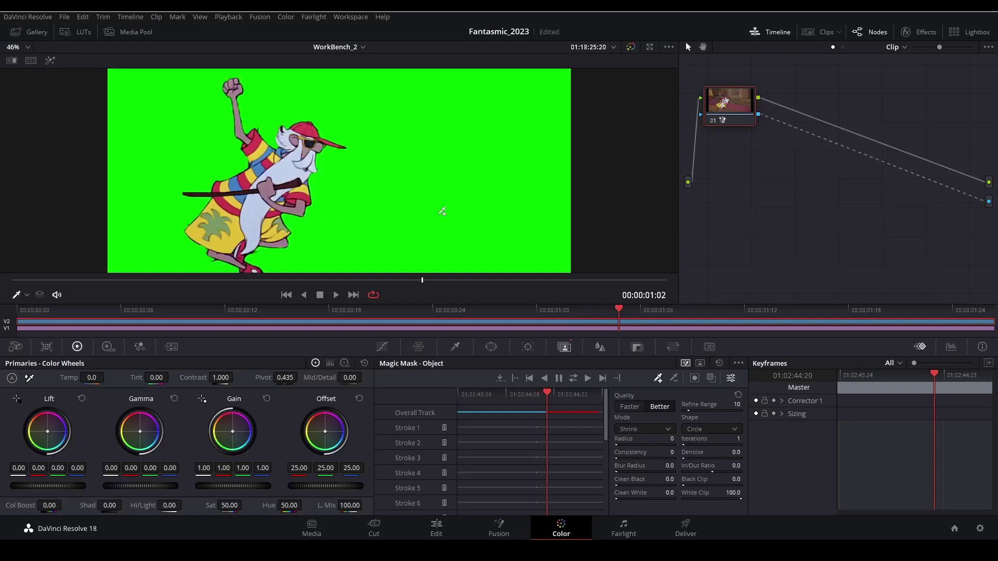
scroll(385, 183, down, 1)
scroll(375, 197, down, 1)
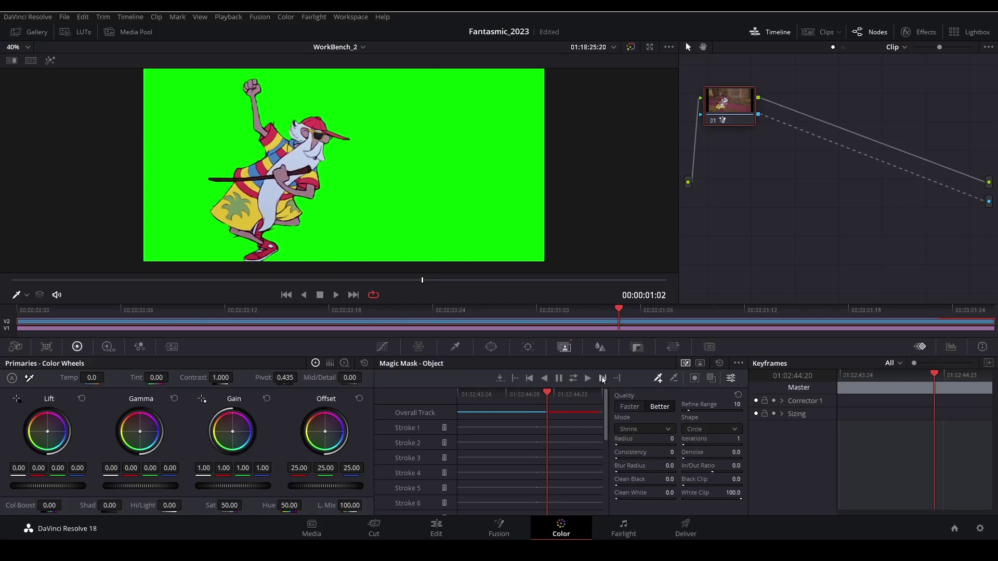
click(602, 378)
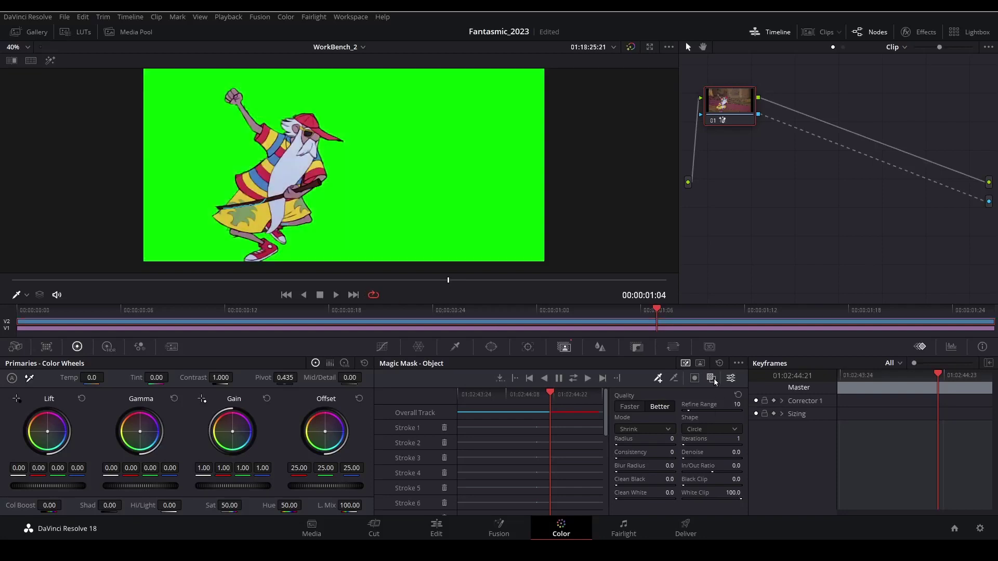
click(603, 378)
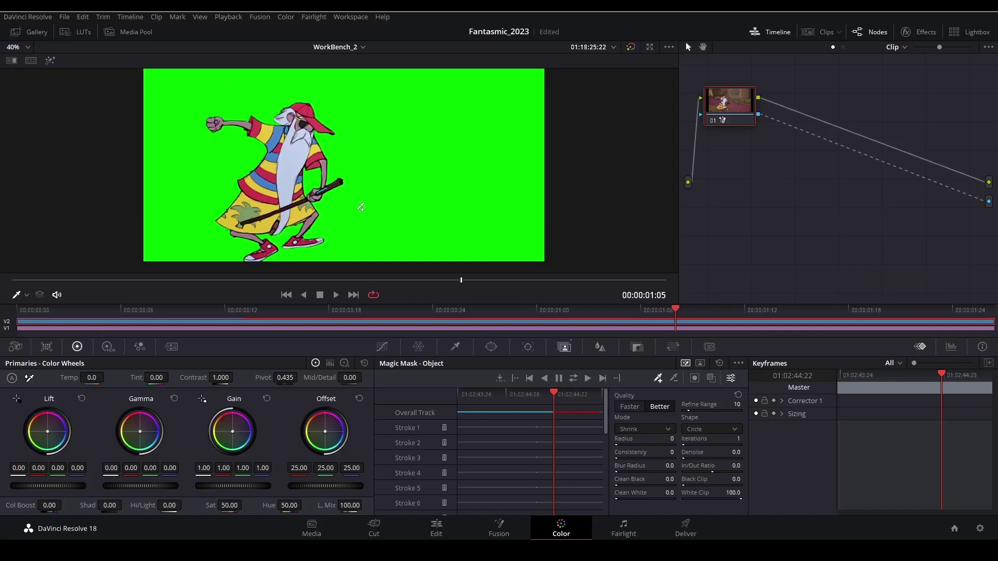
key(ctrl+alt+t)
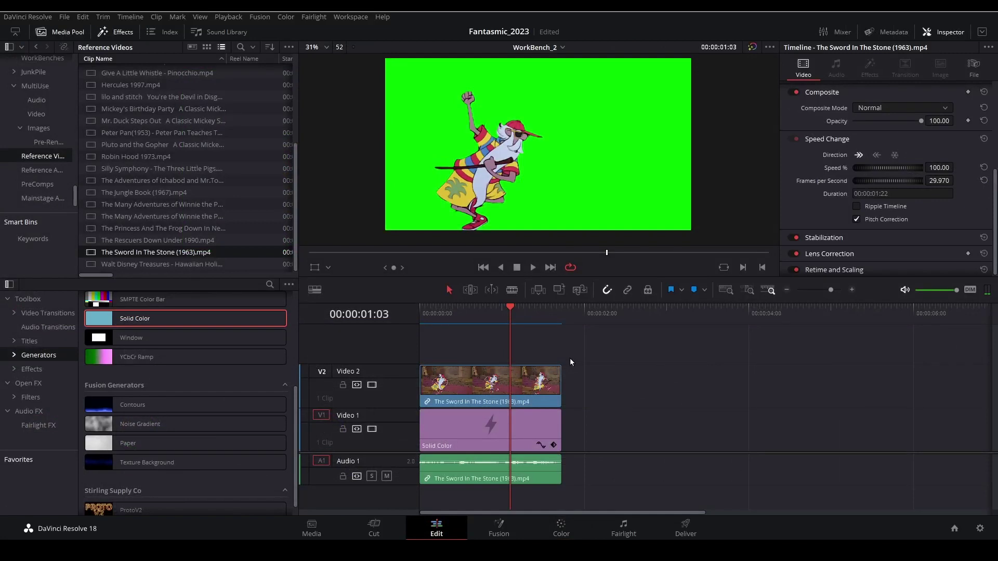
Disable the green solid Video 1 track so the wizard sits on black, then switch to Deliver
click(372, 428)
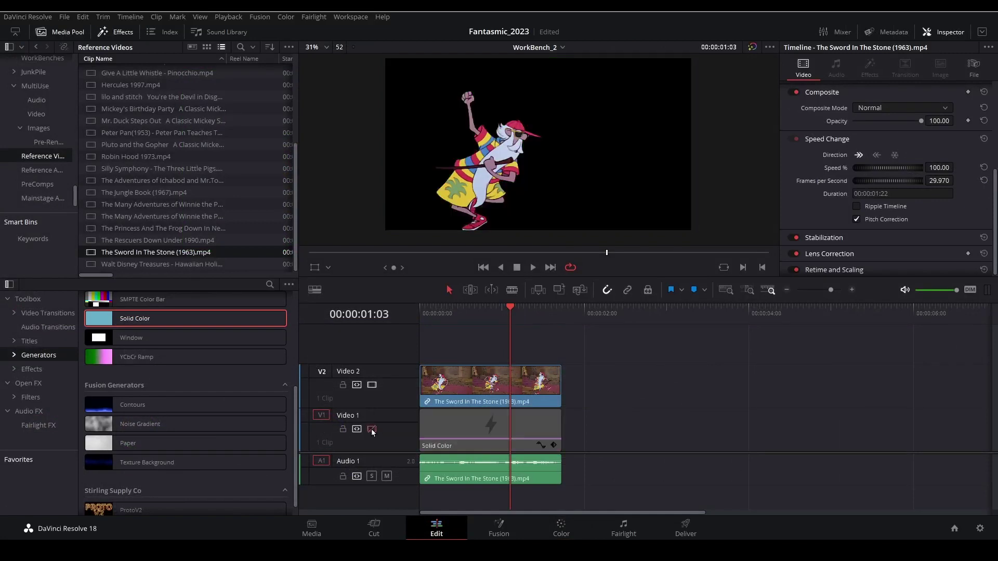
scroll(37, 135, up, 5)
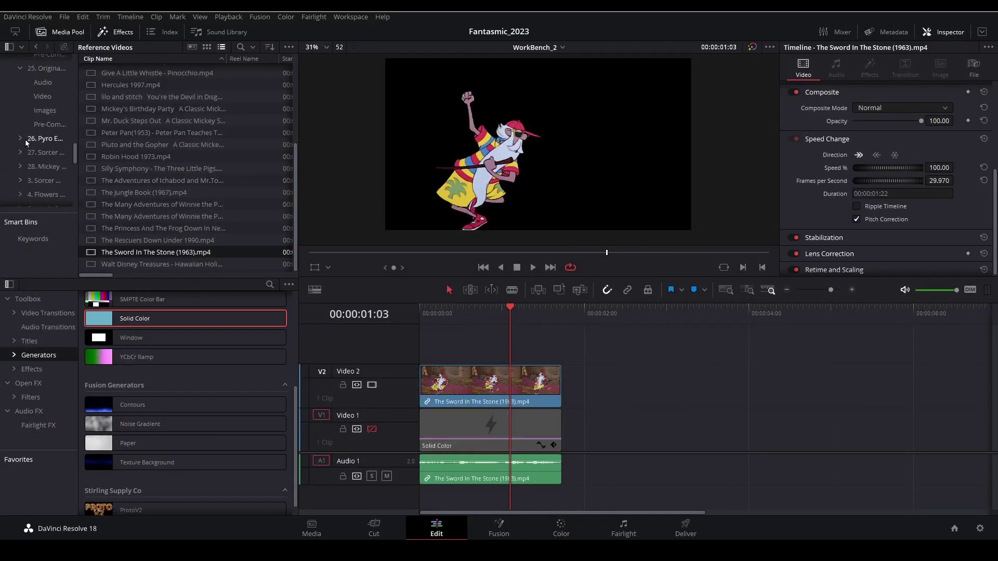
click(42, 96)
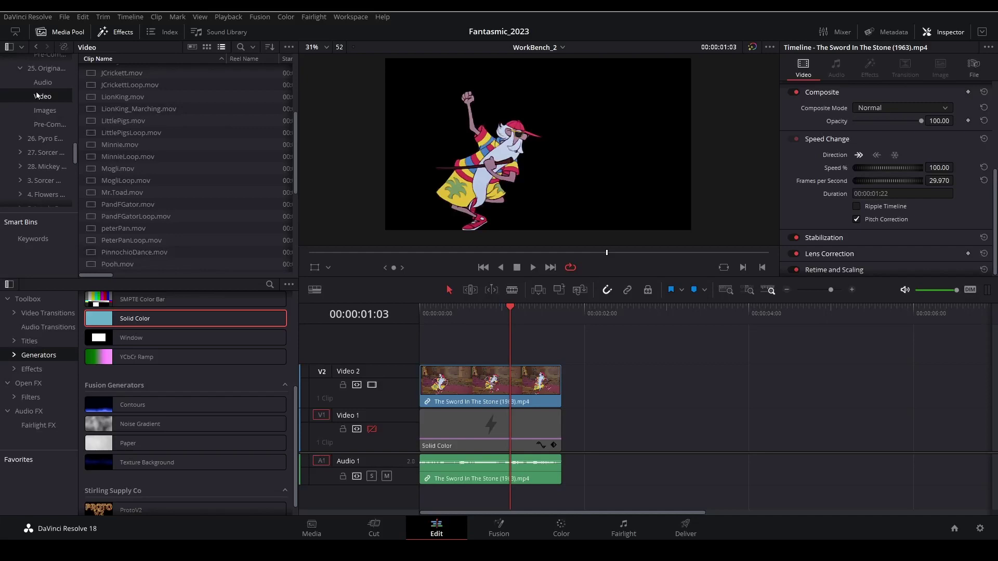
click(686, 526)
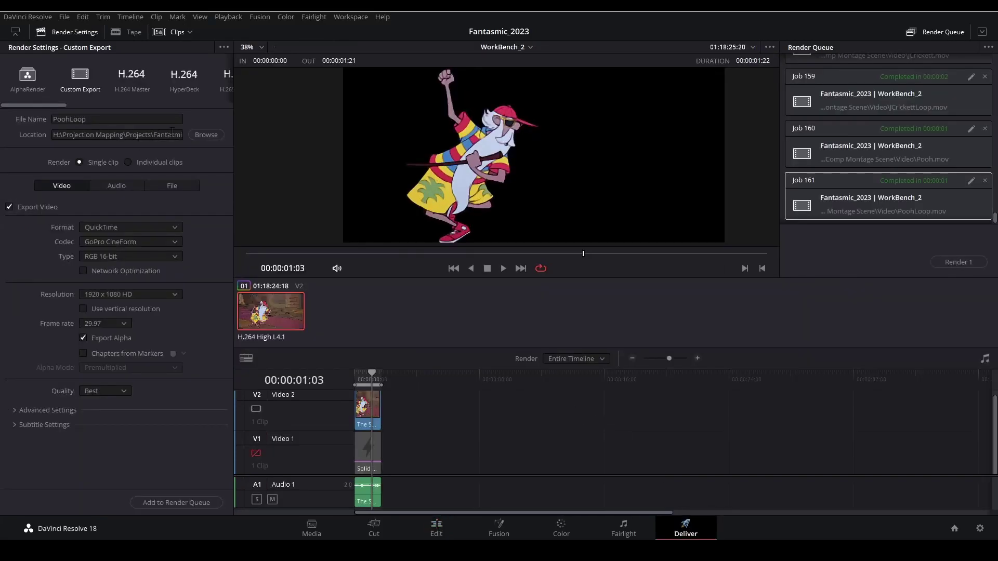
Select the PoohLoop file name and apply the AlphaRender preset for QuickTime alpha export
click(158, 119)
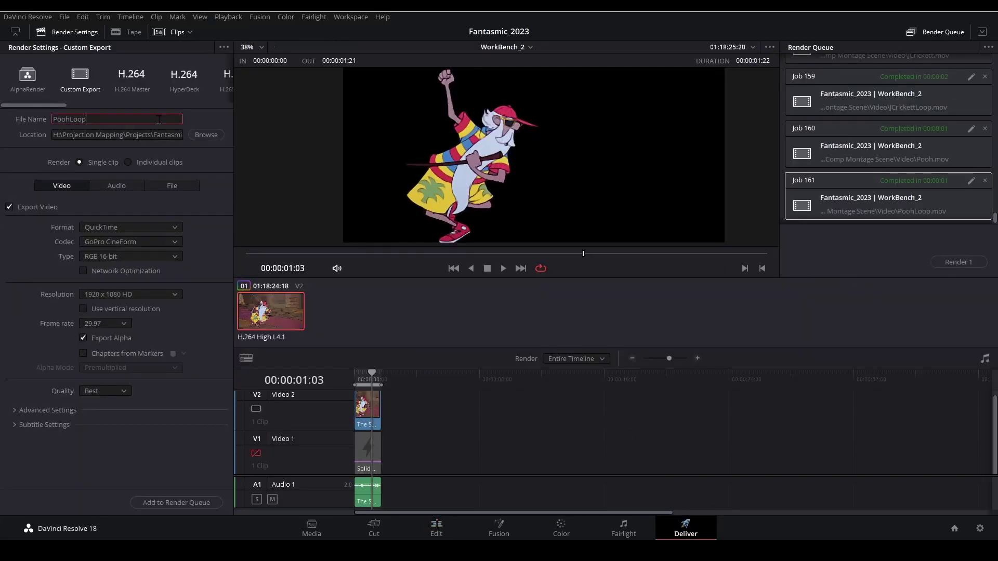
double_click(113, 117)
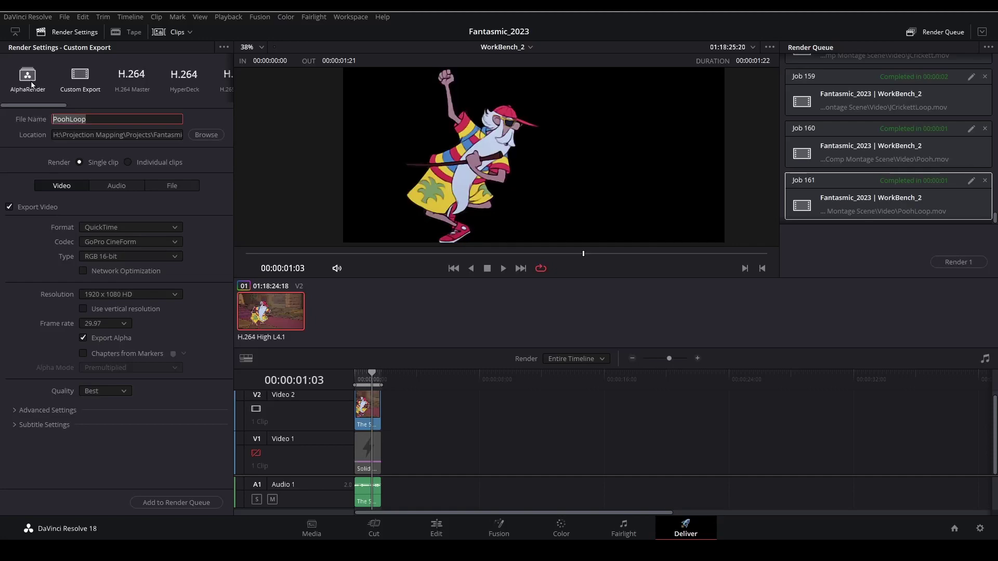
click(31, 85)
click(132, 119)
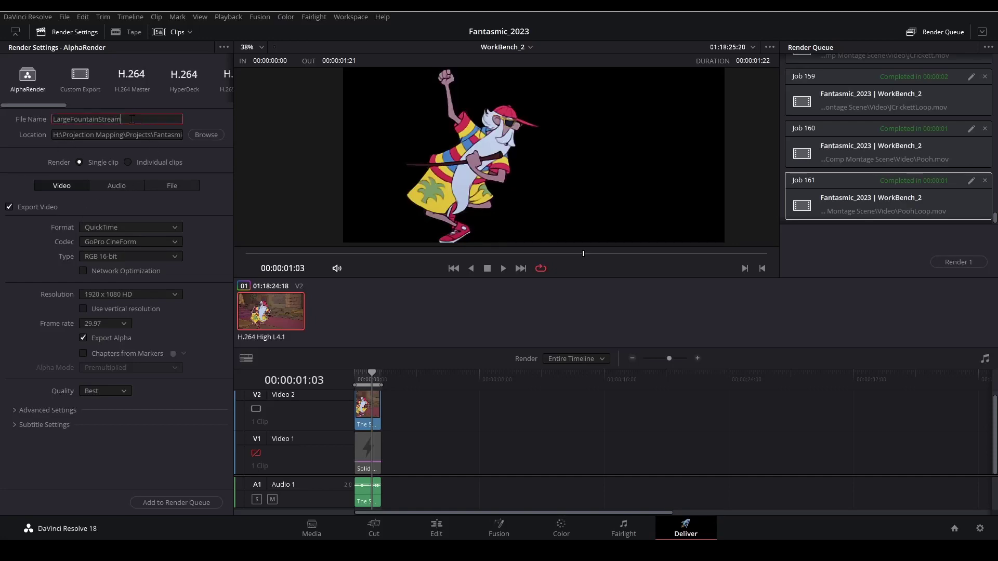